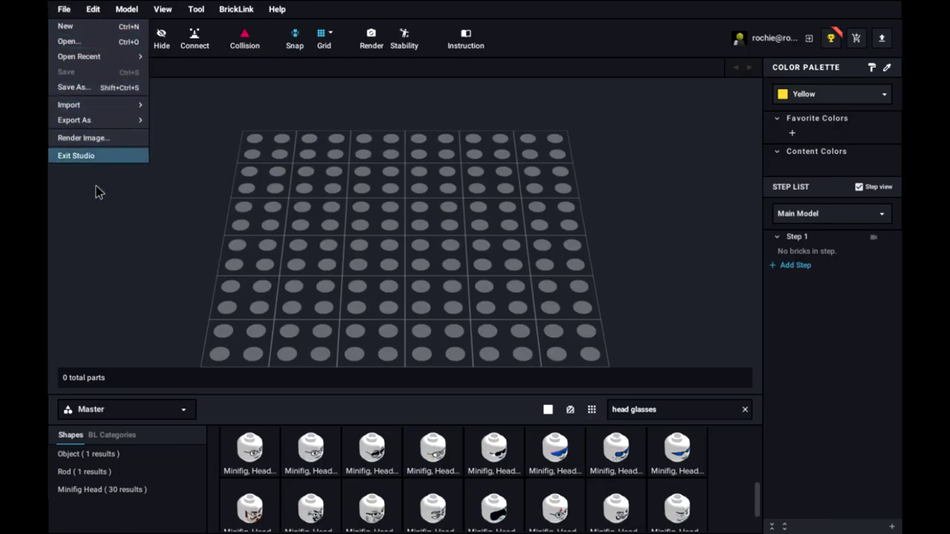
# Step: Import official LEGO set 3178-1 into the scene, including its minifig parts and extra parts
pyautogui.click(202, 120)
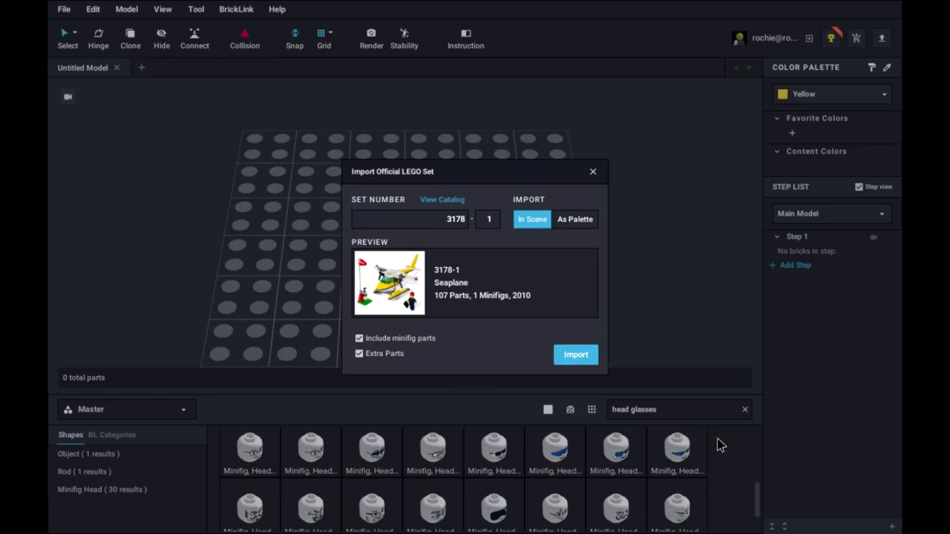
pyautogui.press('Escape')
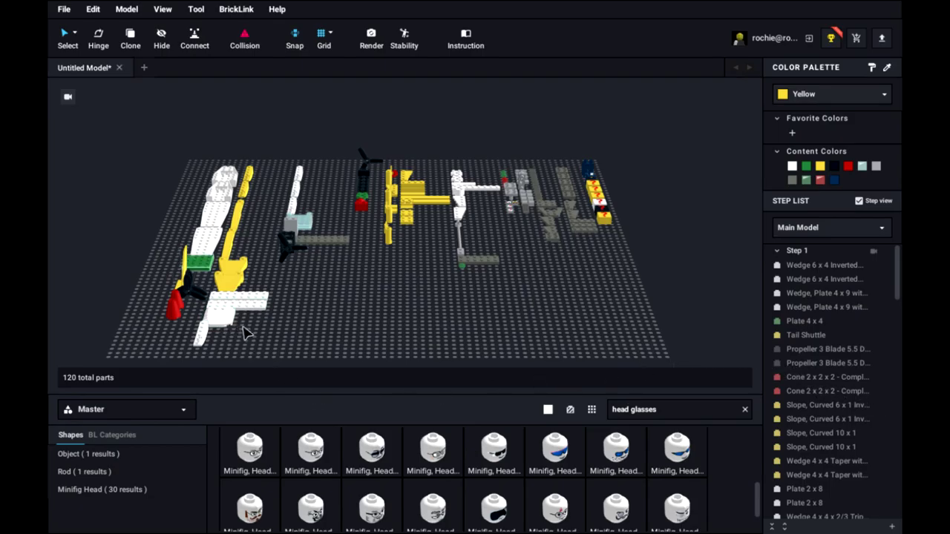
# Step: Set the green plate on a clear part of the baseplate, add a red 2 x 2 x 2 cone, and stand the 12L bar in it
pyautogui.moveTo(247, 333); pyautogui.dragTo(689, 348)
pyautogui.moveTo(215, 387); pyautogui.dragTo(675, 332)
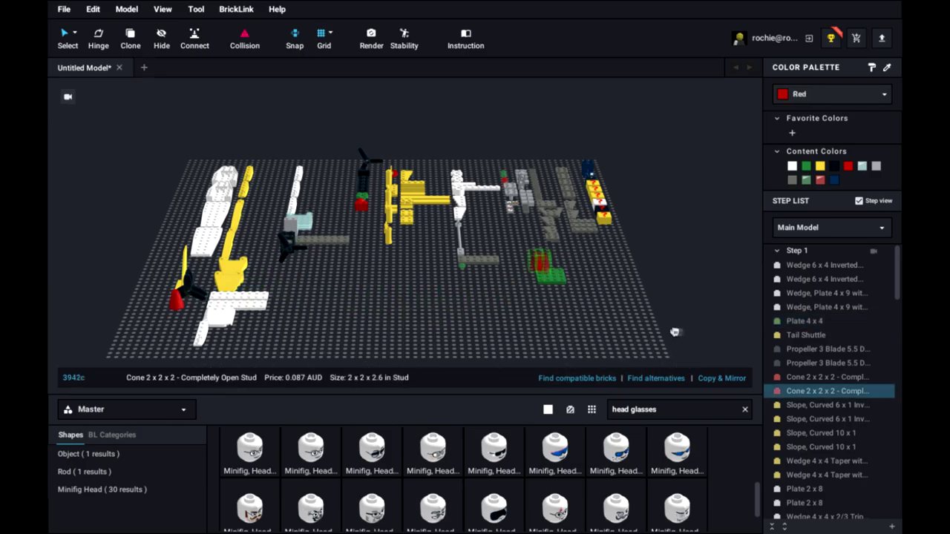
pyautogui.hotkey('ctrl', 'z')
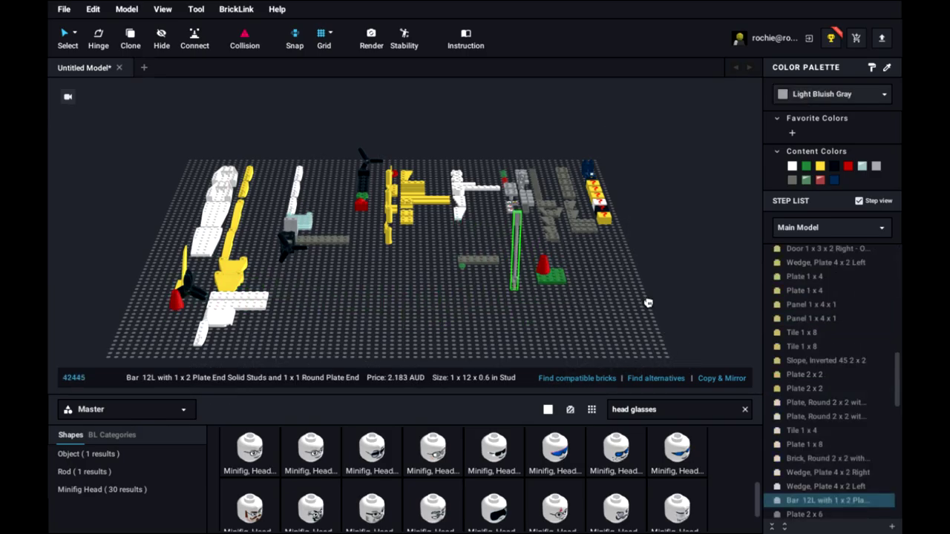
pyautogui.hotkey('ctrl', 'z')
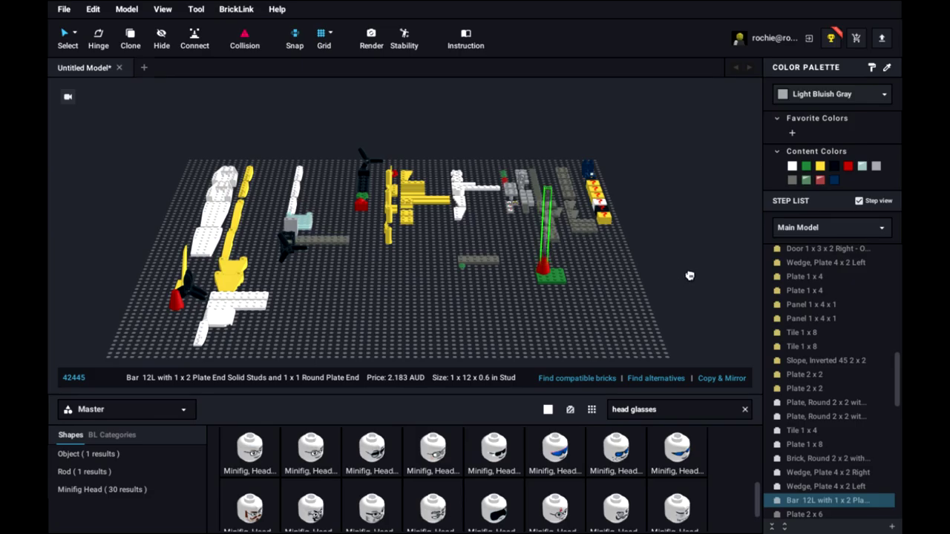
pyautogui.scroll(3, 687, 285)
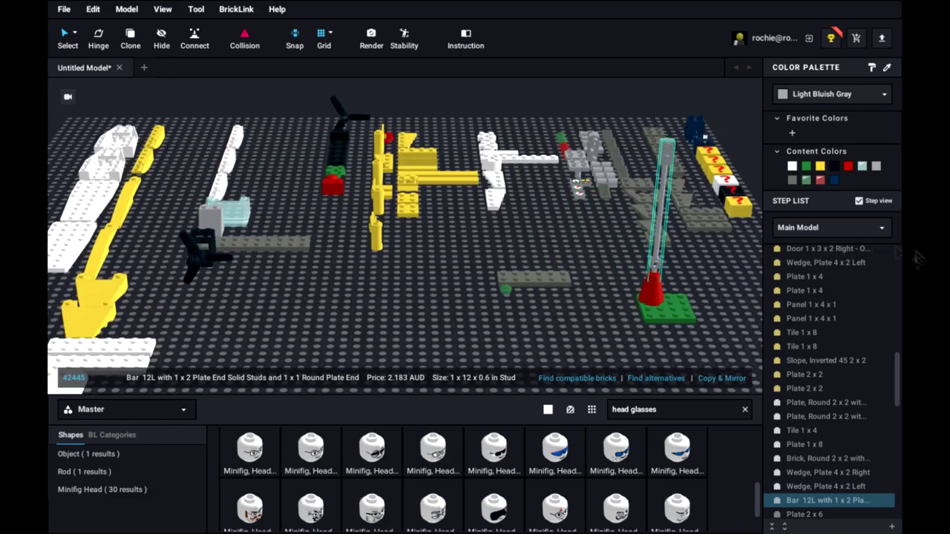
# Step: Finish the windsock with the 1 x 2 jumper plate and second red cone atop the bar, plus a gauge tile at its foot
pyautogui.click(668, 151)
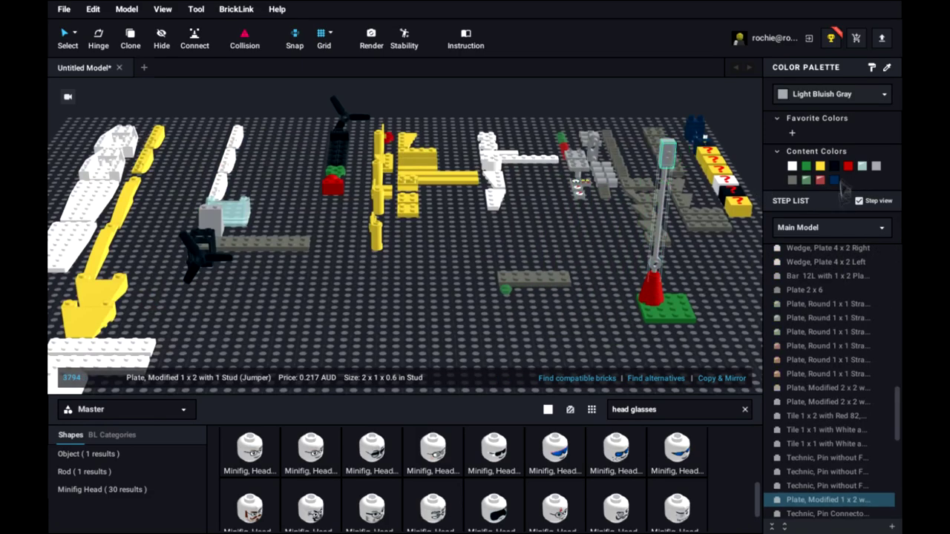
pyautogui.moveTo(488, 138); pyautogui.dragTo(548, 158)
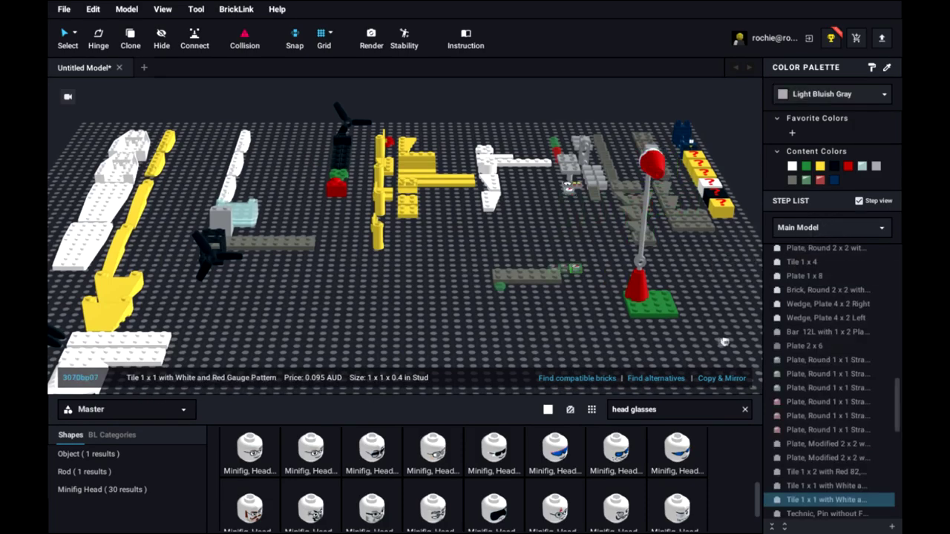
pyautogui.moveTo(576, 268); pyautogui.dragTo(640, 263)
pyautogui.scroll(-2, 638, 282)
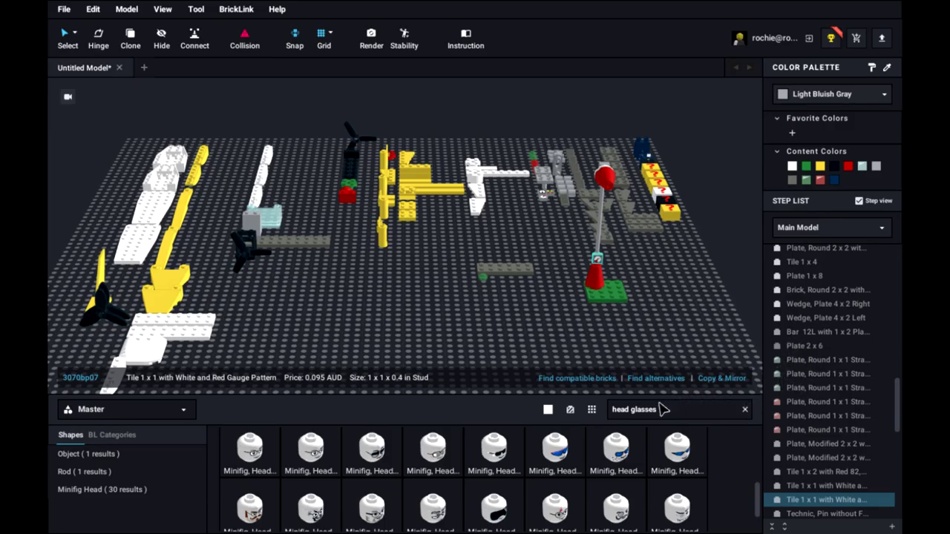
# Step: Stack the white round brick and the red, green and white 2 x 2 round plates beside the windsock's base cone as a drum
pyautogui.moveTo(473, 175)
pyautogui.mouseDown()
pyautogui.moveTo(639, 323)
pyautogui.moveTo(616, 277)
pyautogui.mouseUp()
pyautogui.moveTo(391, 155); pyautogui.dragTo(618, 273)
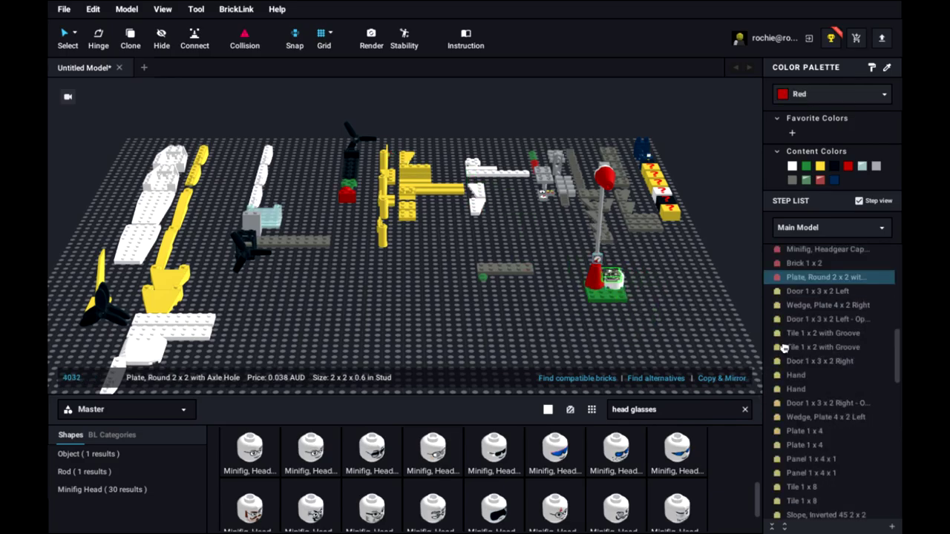
pyautogui.moveTo(348, 182); pyautogui.dragTo(609, 265)
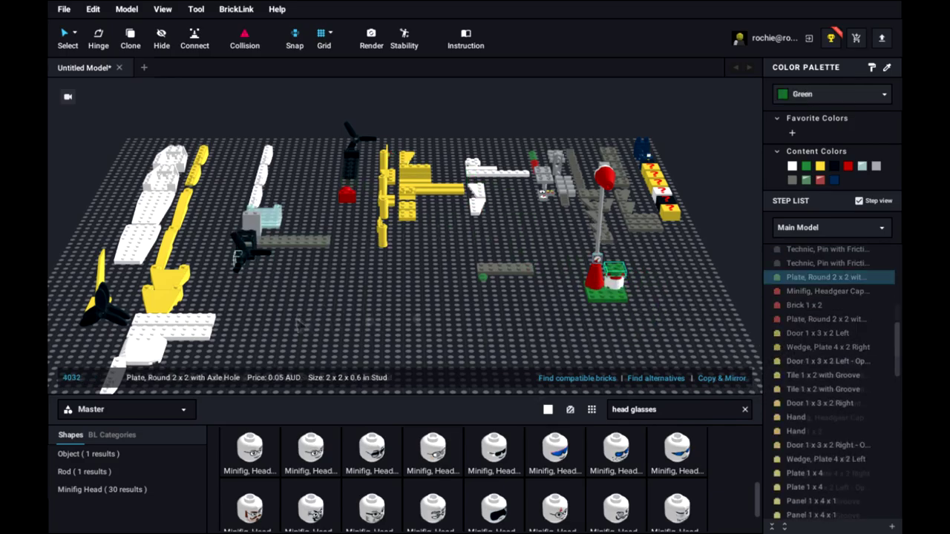
pyautogui.moveTo(247, 256); pyautogui.dragTo(658, 284)
pyautogui.moveTo(472, 165)
pyautogui.mouseDown()
pyautogui.moveTo(627, 275)
pyautogui.moveTo(610, 257)
pyautogui.mouseUp()
# Step: Seat the black 1 x 1 tap on top of the drum
pyautogui.scroll(4, 640, 263)
pyautogui.moveTo(737, 277); pyautogui.dragTo(739, 276)
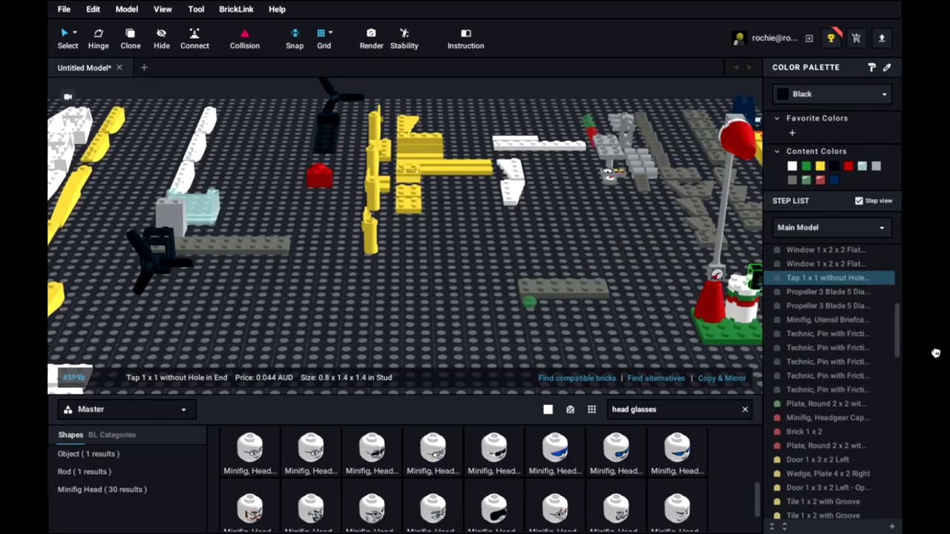
pyautogui.moveTo(740, 279); pyautogui.dragTo(715, 320)
pyautogui.moveTo(715, 320); pyautogui.dragTo(566, 336, button='middle')
pyautogui.moveTo(567, 336); pyautogui.dragTo(590, 293)
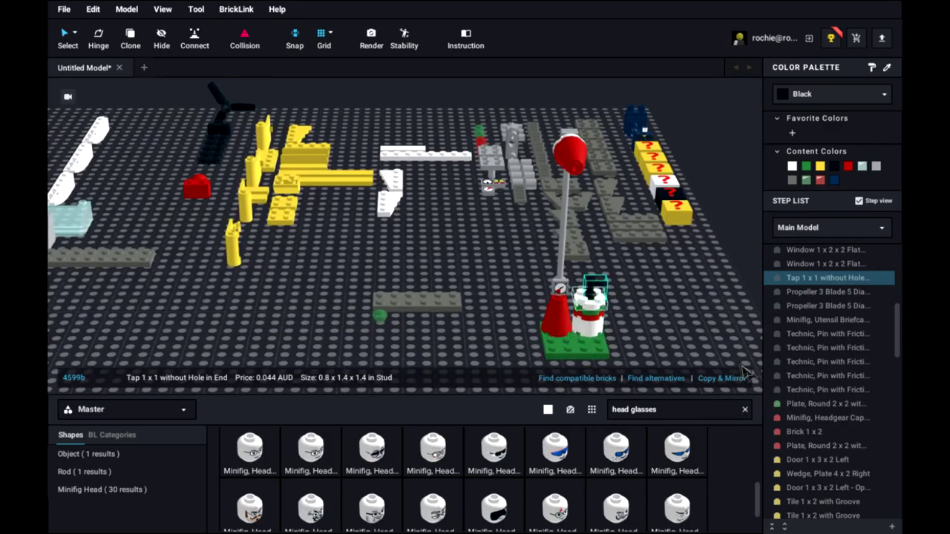
# Step: Add a yellow minifig head with black and silver sunglasses beside the windsock base and delete the white copy
pyautogui.scroll(-3, 618, 324)
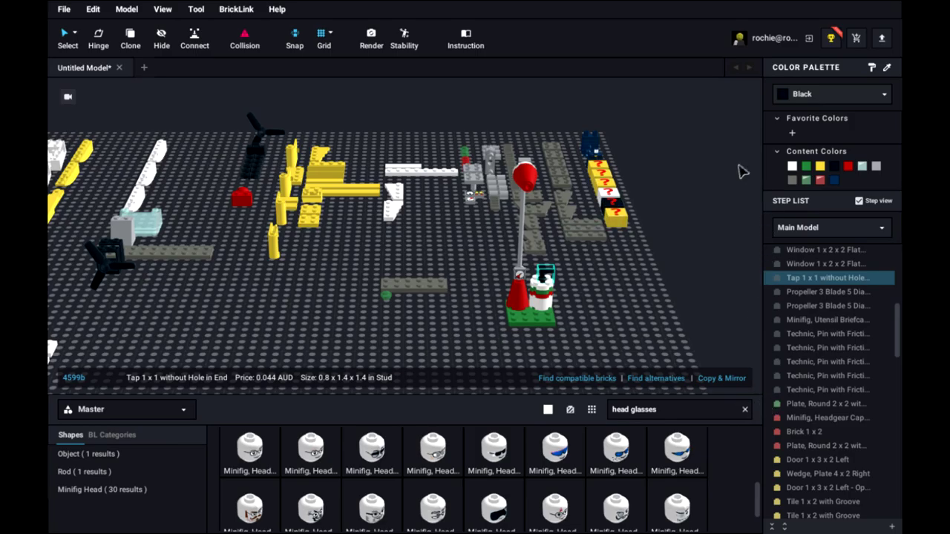
pyautogui.moveTo(738, 180)
pyautogui.mouseDown(button='right')
pyautogui.moveTo(699, 346)
pyautogui.moveTo(586, 345)
pyautogui.moveTo(662, 355)
pyautogui.moveTo(668, 371)
pyautogui.mouseUp(button='right')
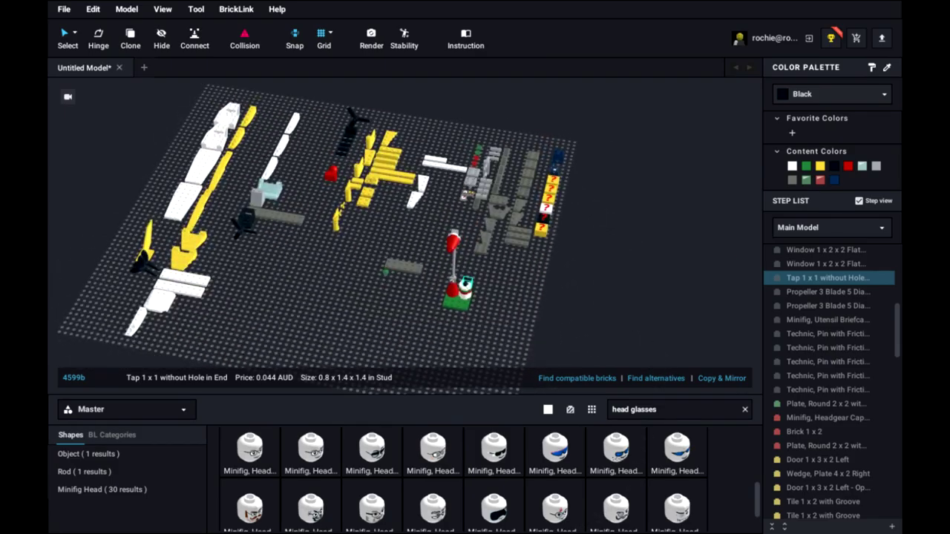
pyautogui.click(630, 483)
pyautogui.click(503, 284)
pyautogui.click(820, 166)
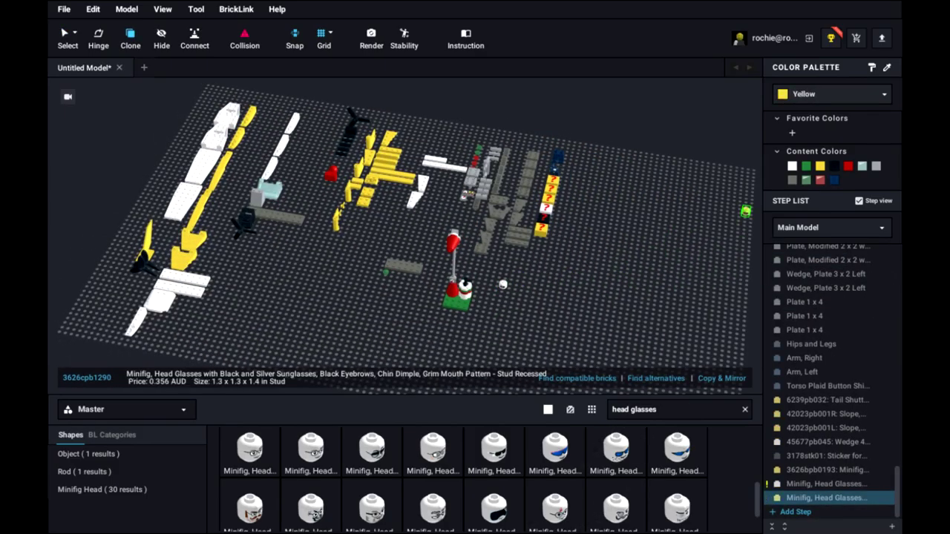
pyautogui.click(502, 298)
pyautogui.press('Escape')
pyautogui.click(502, 284)
pyautogui.press('Delete')
# Step: Assemble the minifigure beside the windsock base from its dark blue body parts and the yellow head, topped with the red cap
pyautogui.scroll(4, 499, 289)
pyautogui.moveTo(632, 120); pyautogui.dragTo(534, 349)
pyautogui.moveTo(627, 138); pyautogui.dragTo(526, 342)
pyautogui.moveTo(313, 187); pyautogui.dragTo(536, 326)
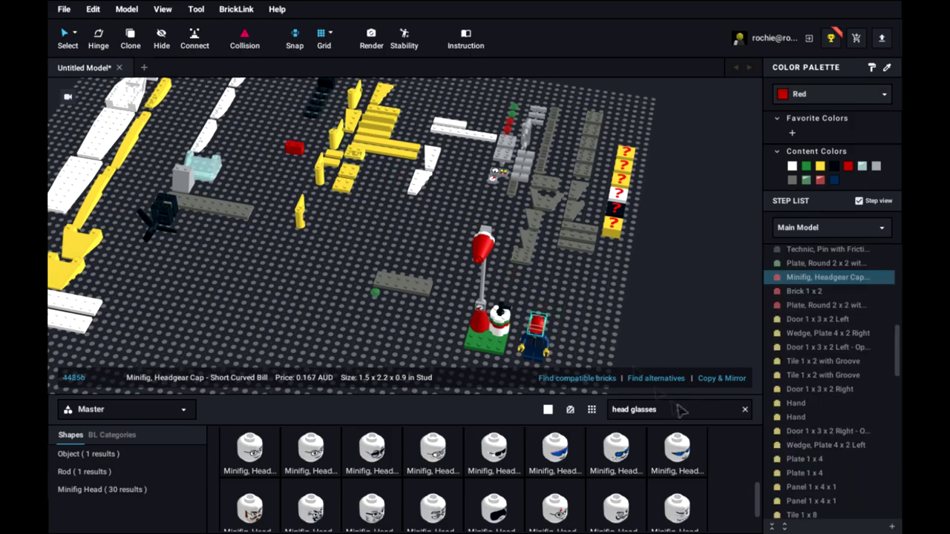
# Step: Put the black briefcase in the minifigure's hand and rotate it one increment
pyautogui.click(518, 356)
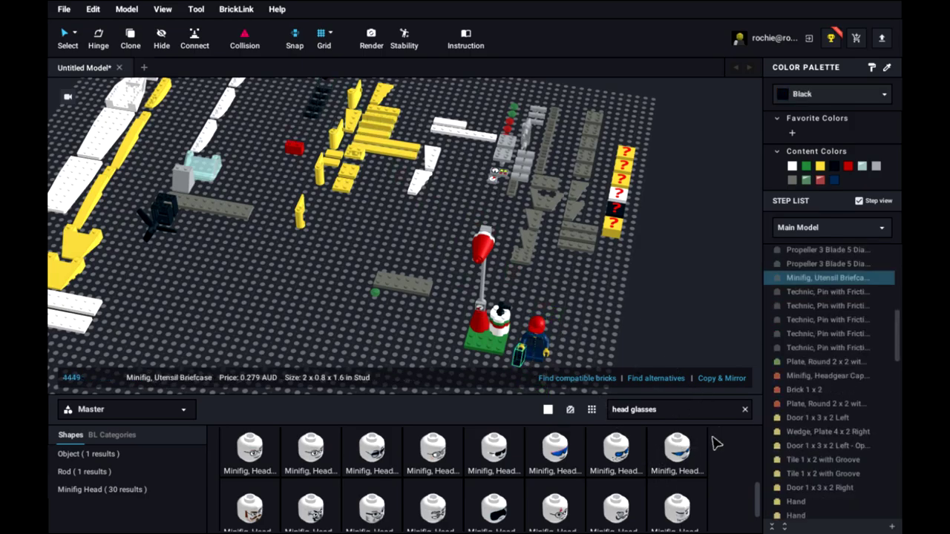
pyautogui.moveTo(744, 409); pyautogui.dragTo(767, 405, button='right')
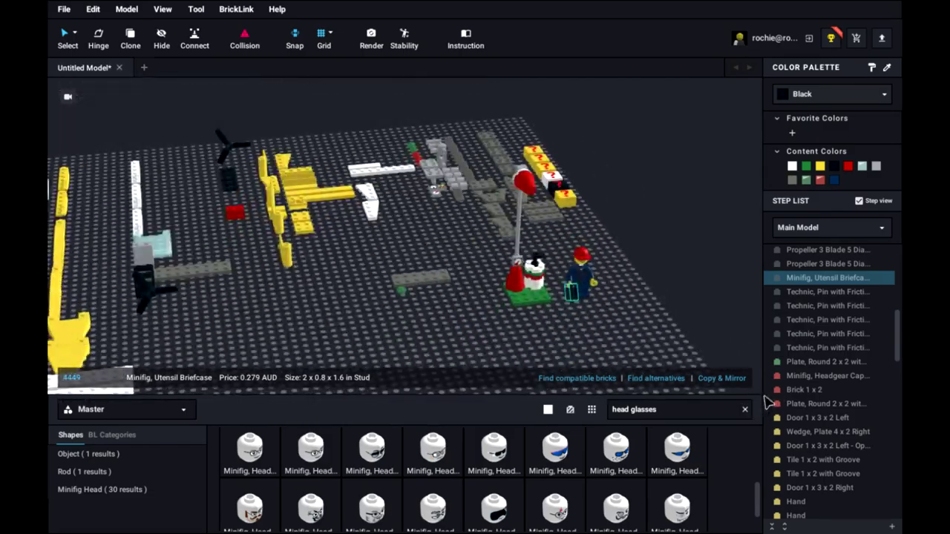
pyautogui.moveTo(571, 387)
pyautogui.mouseDown(button='right')
pyautogui.moveTo(553, 388)
pyautogui.moveTo(563, 387)
pyautogui.mouseUp(button='right')
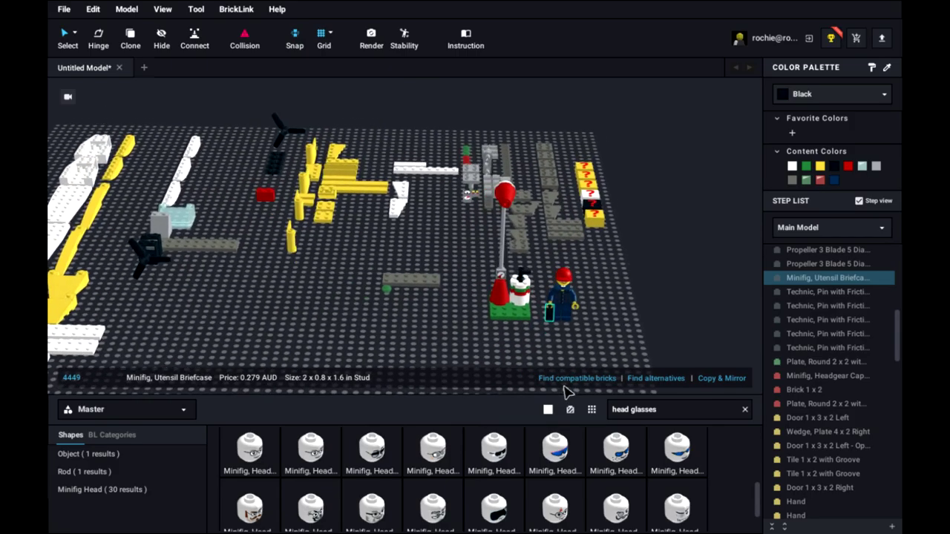
pyautogui.press('Right')
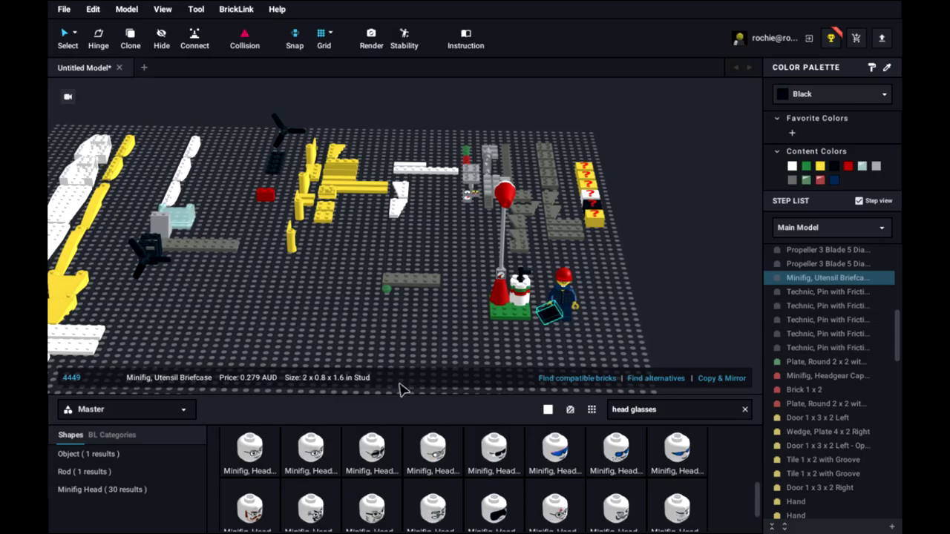
pyautogui.moveTo(382, 397); pyautogui.dragTo(490, 350, button='right')
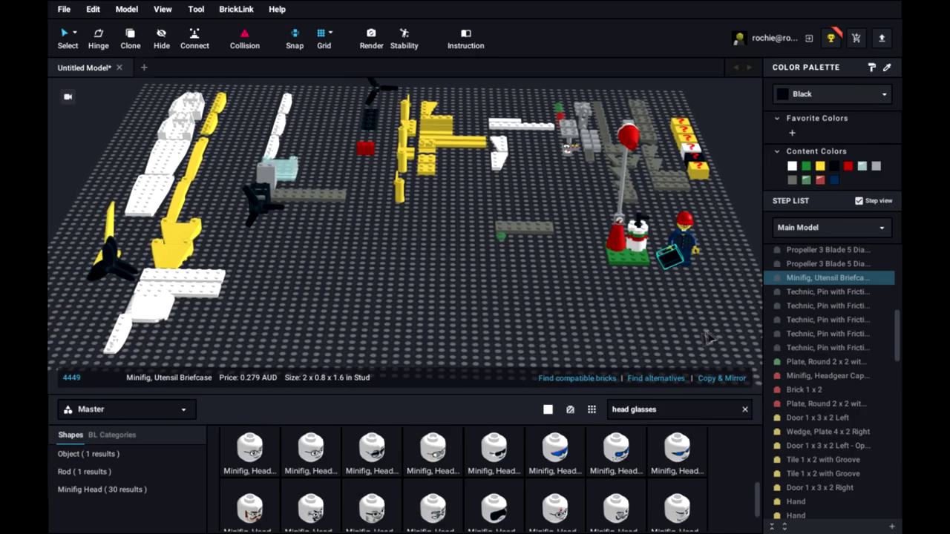
pyautogui.click(742, 261)
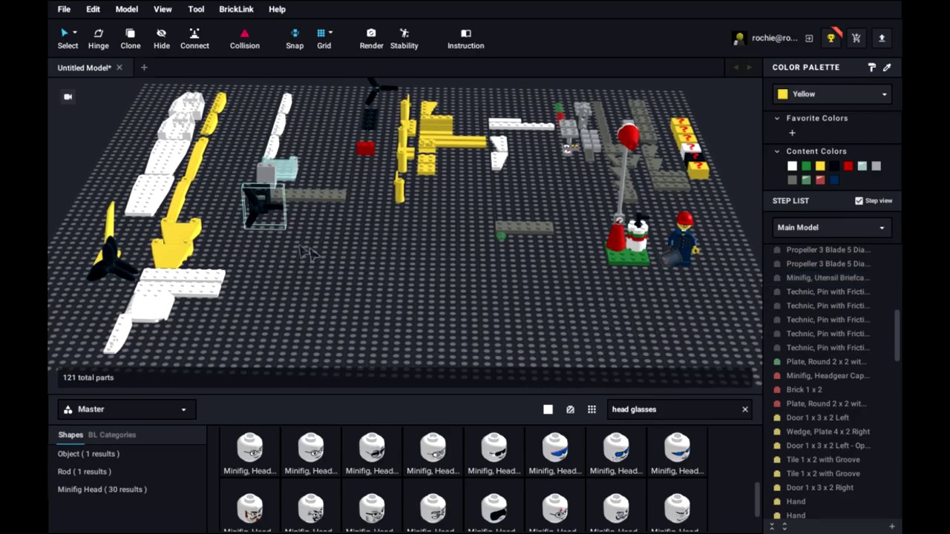
# Step: Join two white 6 x 1 inverted curved slopes end to end as a float hull and add a gray 3 x 2 wedge plate
pyautogui.moveTo(119, 337); pyautogui.dragTo(550, 302)
pyautogui.press('Left')
pyautogui.moveTo(620, 175); pyautogui.dragTo(421, 238)
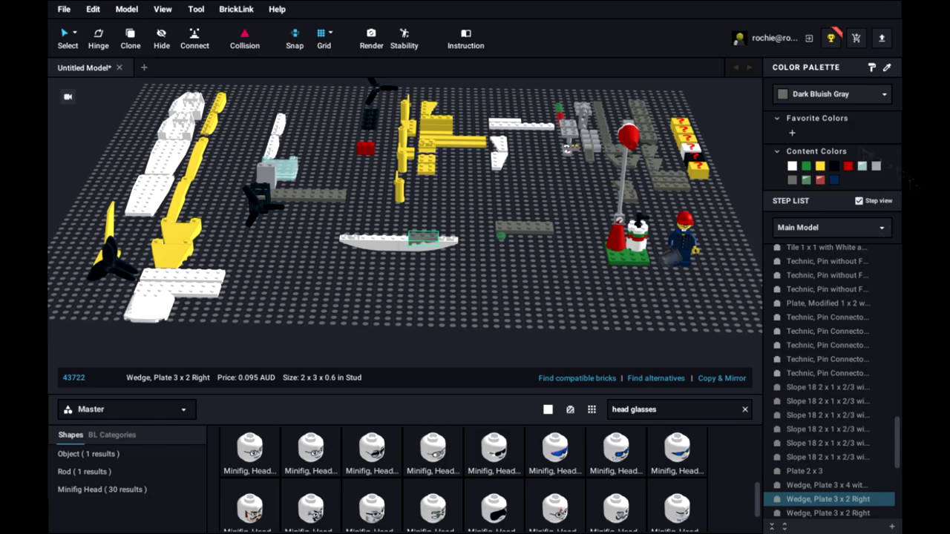
# Step: Fit two gray 2 x 2 pin-hole plates on the float hull and cover its top with the gray end slope and long yellow tile
pyautogui.moveTo(628, 187); pyautogui.dragTo(398, 242)
pyautogui.moveTo(648, 136); pyautogui.dragTo(381, 241)
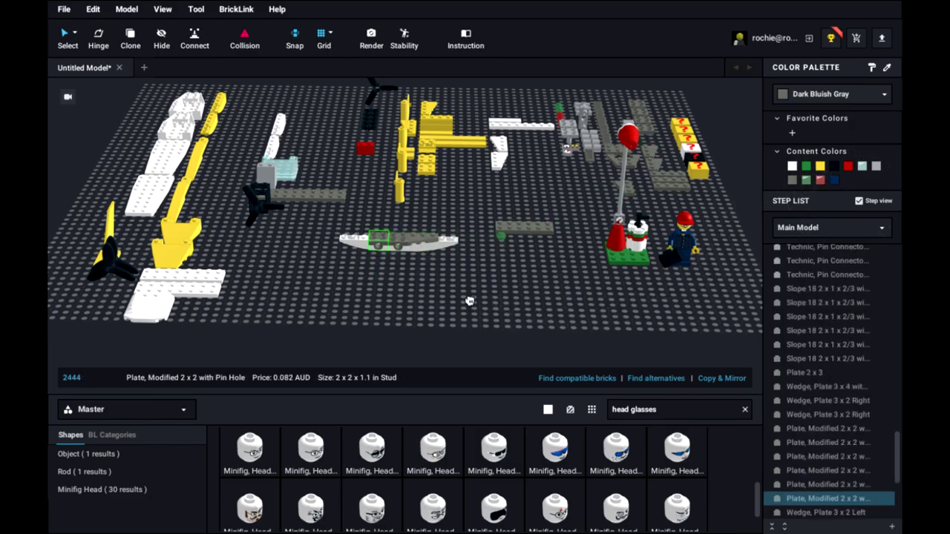
pyautogui.moveTo(652, 153); pyautogui.dragTo(534, 214)
pyautogui.moveTo(583, 288); pyautogui.dragTo(446, 307)
pyautogui.moveTo(549, 195); pyautogui.dragTo(445, 301)
# Step: Insert black friction pins into the pin holes on the side of the float
pyautogui.moveTo(745, 212); pyautogui.dragTo(572, 307)
pyautogui.hotkey('ctrl', 'z')
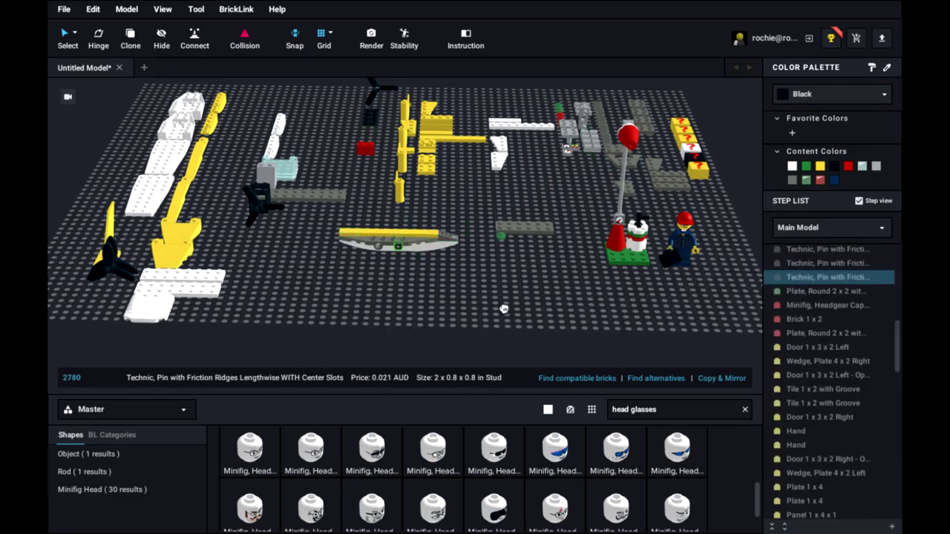
pyautogui.moveTo(508, 325); pyautogui.dragTo(453, 343, button='right')
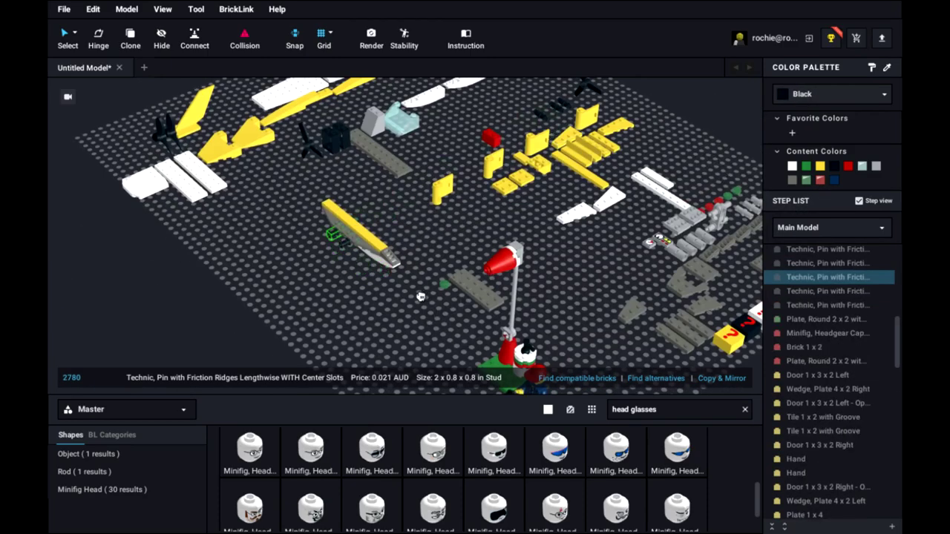
# Step: Build the strut between the floats with light bluish gray 2L round pin connectors on the pins and black pins at the outer ends
pyautogui.hotkey('ctrl', 'z')
pyautogui.hotkey('ctrl', 'z')
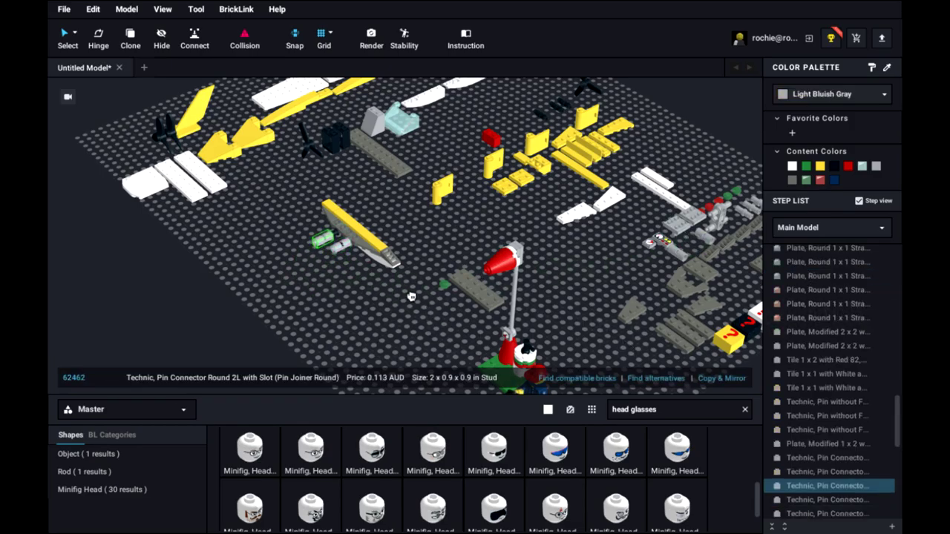
pyautogui.moveTo(716, 216); pyautogui.dragTo(327, 244)
pyautogui.moveTo(704, 236); pyautogui.dragTo(318, 257)
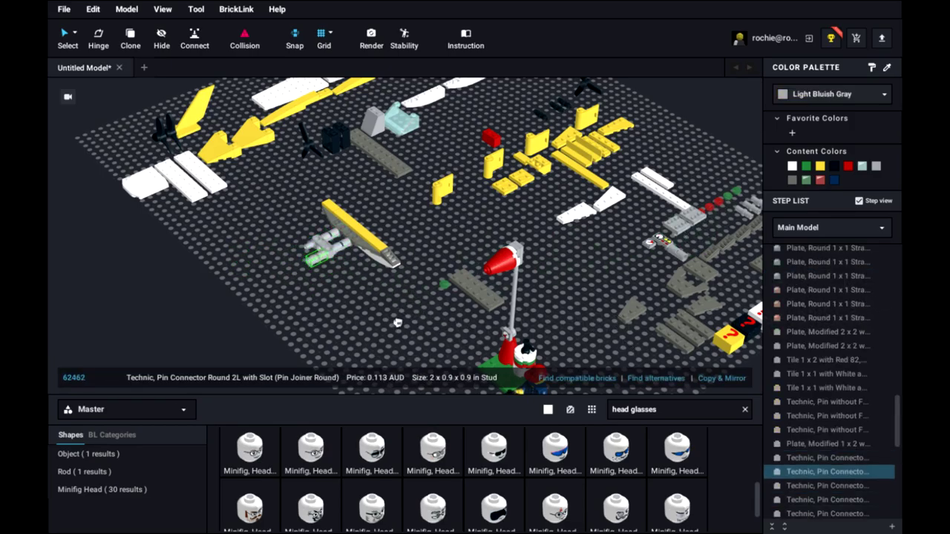
pyautogui.moveTo(675, 252); pyautogui.dragTo(312, 244)
pyautogui.moveTo(640, 257); pyautogui.dragTo(301, 249)
# Step: Join two more white 6 x 1 inverted curved slopes as the second float hull at the outer end of the struts
pyautogui.moveTo(542, 113); pyautogui.dragTo(302, 262)
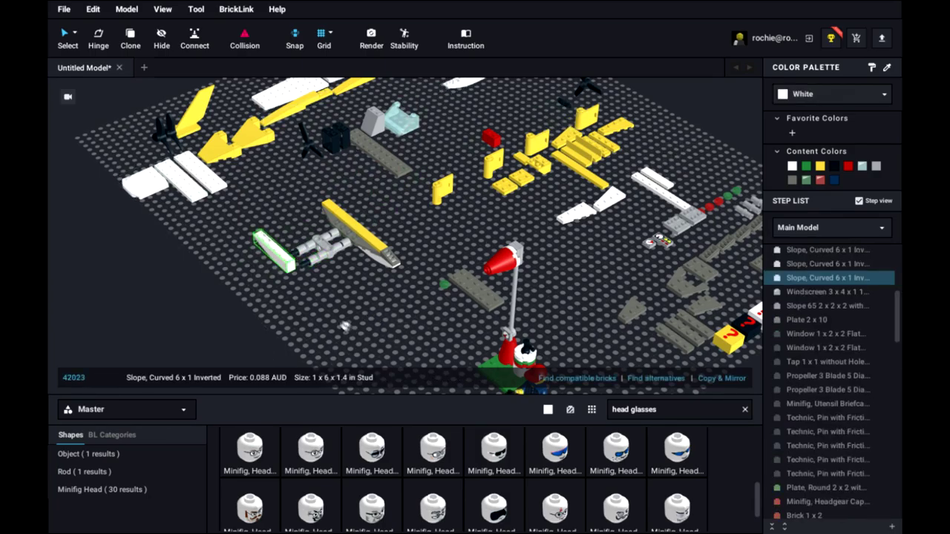
pyautogui.press('Up')
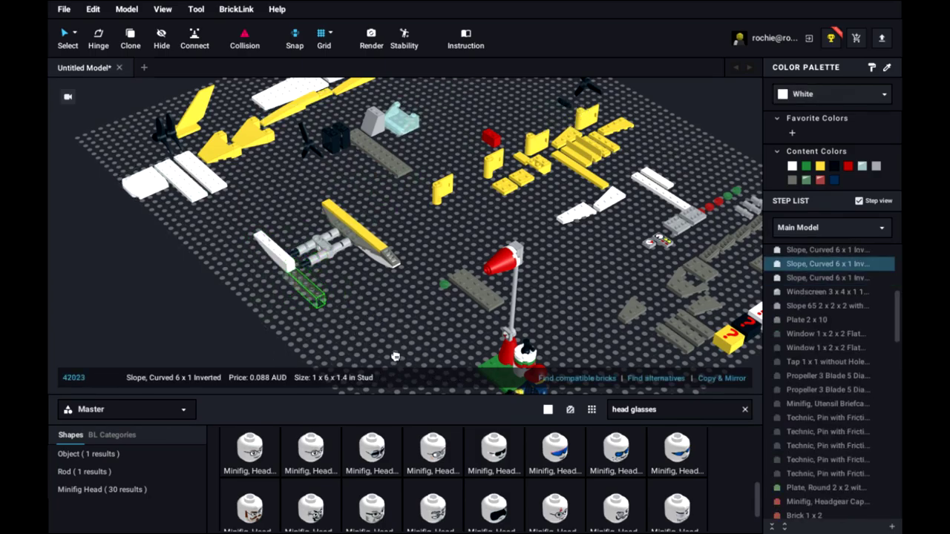
pyautogui.scroll(4, 404, 357)
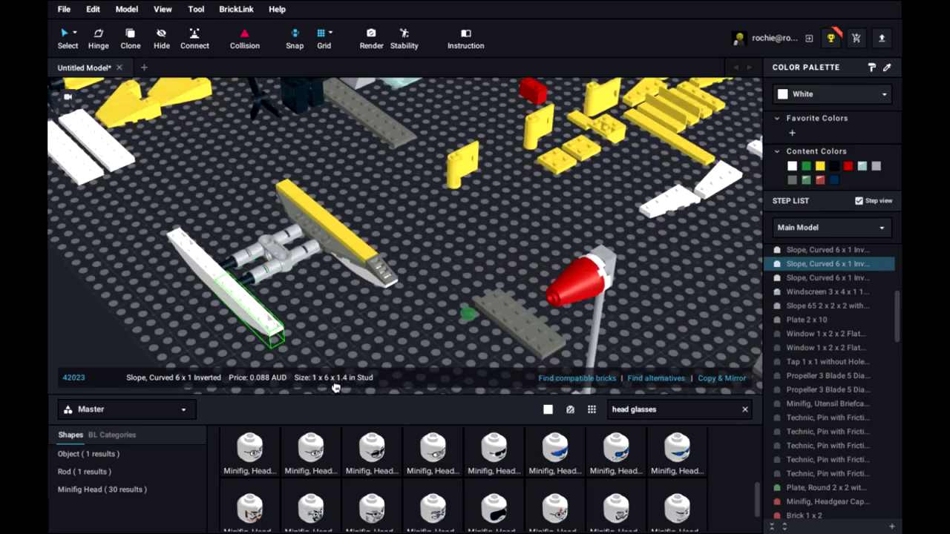
pyautogui.moveTo(335, 388); pyautogui.dragTo(552, 350, button='right')
pyautogui.moveTo(539, 310); pyautogui.dragTo(532, 346, button='right')
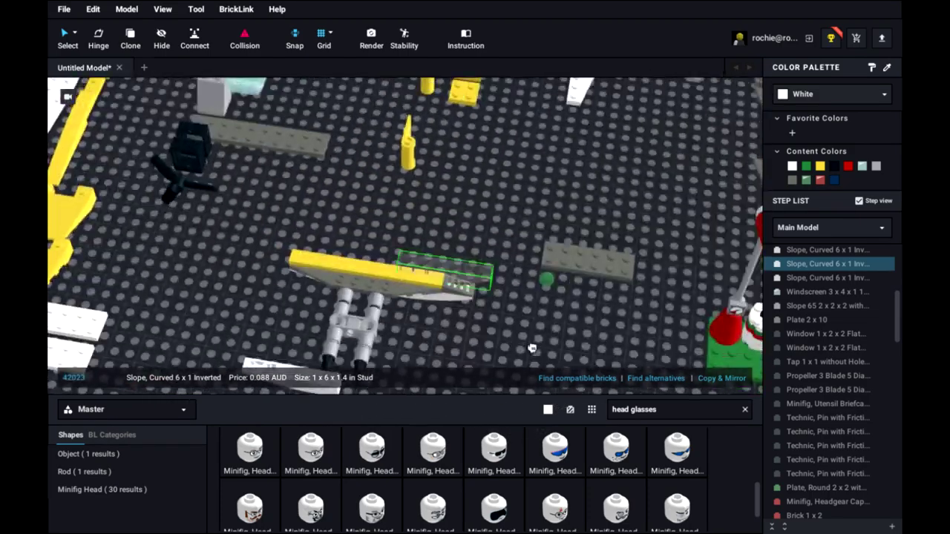
pyautogui.scroll(-3, 532, 346)
# Step: Fit two dark bluish gray 2 x 2 pin-hole plates on the second float hull, in line with the black strut pins
pyautogui.moveTo(532, 346); pyautogui.dragTo(429, 430)
pyautogui.moveTo(919, 115); pyautogui.dragTo(612, 405)
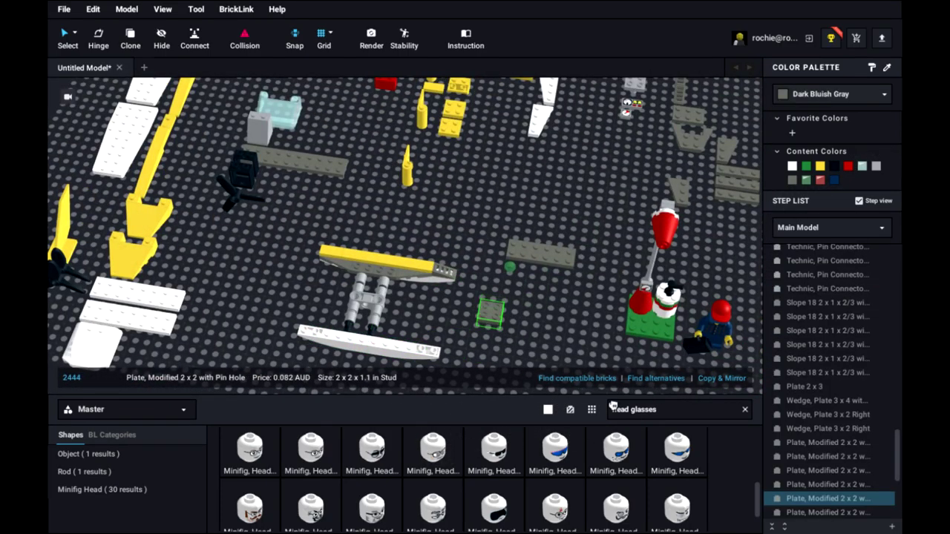
pyautogui.moveTo(613, 405); pyautogui.dragTo(595, 328, button='right')
pyautogui.moveTo(595, 329); pyautogui.dragTo(454, 275)
pyautogui.moveTo(454, 275); pyautogui.dragTo(869, 367, button='right')
pyautogui.click(435, 345)
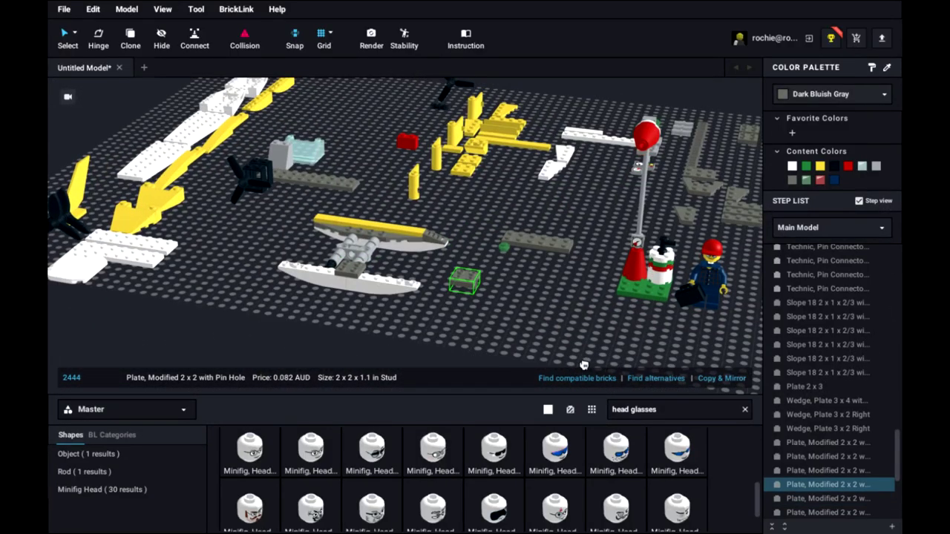
# Step: Place a dark bluish gray 3 x 2 right wedge plate and a left one on the second float, either side of the pin-hole plates
pyautogui.press('Up')
pyautogui.press('Up')
pyautogui.press('Up')
pyautogui.press('Up')
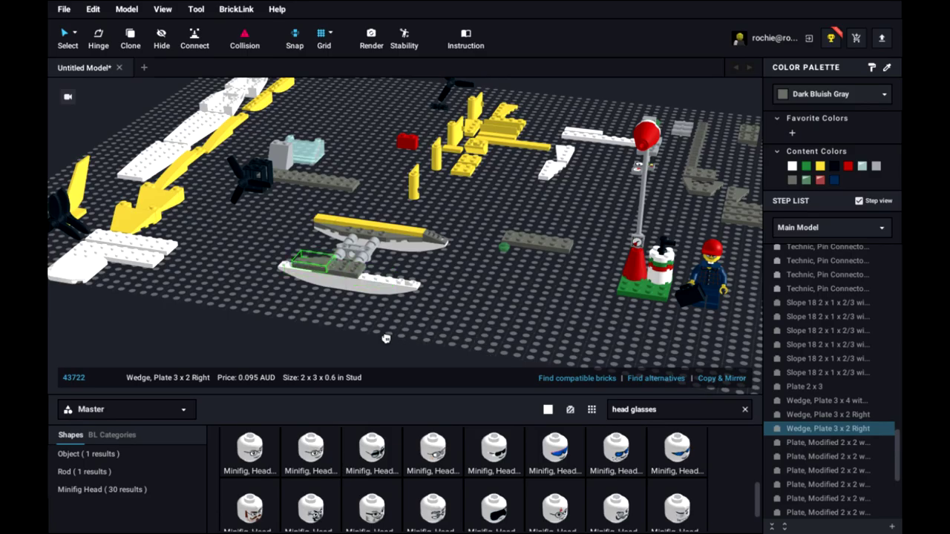
pyautogui.moveTo(744, 197); pyautogui.dragTo(379, 272)
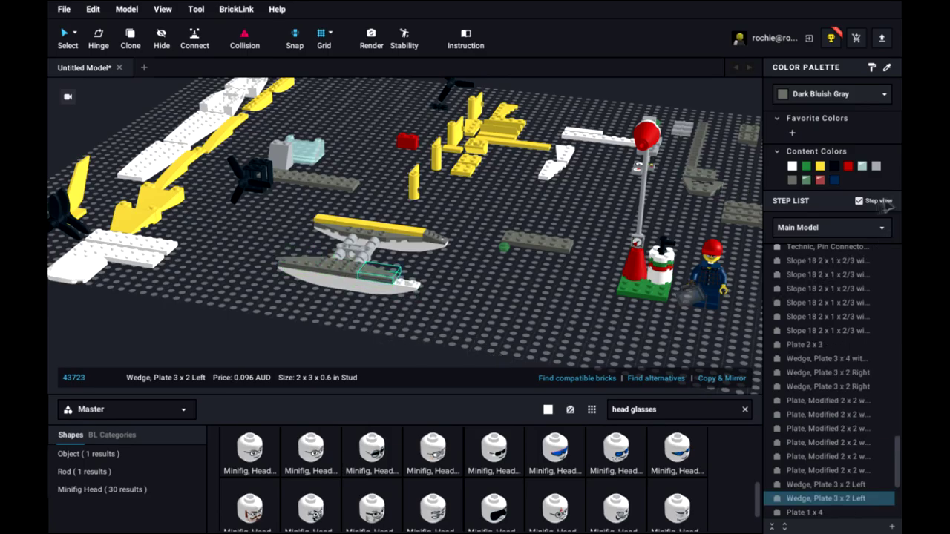
# Step: Cap the second float with the gray end slope, a yellow 1 x 8 tile and a yellow 1 x 2 tile
pyautogui.press('Up')
pyautogui.press('Up')
pyautogui.press('Up')
pyautogui.press('Up')
pyautogui.press('Up')
pyautogui.press('Up')
pyautogui.press('Up')
pyautogui.press('Up')
pyautogui.press('Up')
pyautogui.press('Up')
pyautogui.press('Up')
pyautogui.press('Up')
pyautogui.moveTo(519, 143); pyautogui.dragTo(359, 267)
pyautogui.moveTo(453, 149); pyautogui.dragTo(299, 261)
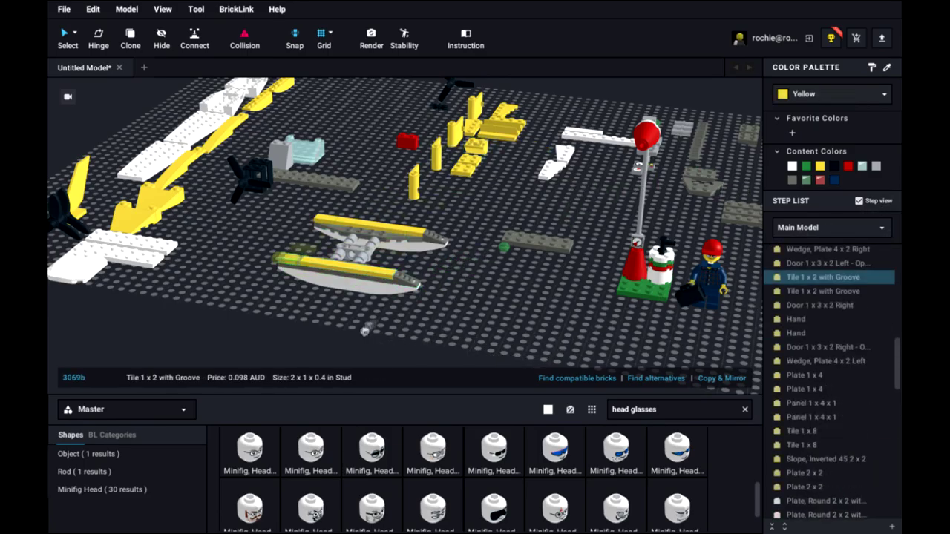
# Step: Mount the light bluish gray 2 x 2 pin-bottom plates on the strut connectors and lay the gray 2 x 6 plate across them
pyautogui.moveTo(364, 329); pyautogui.dragTo(581, 428, button='right')
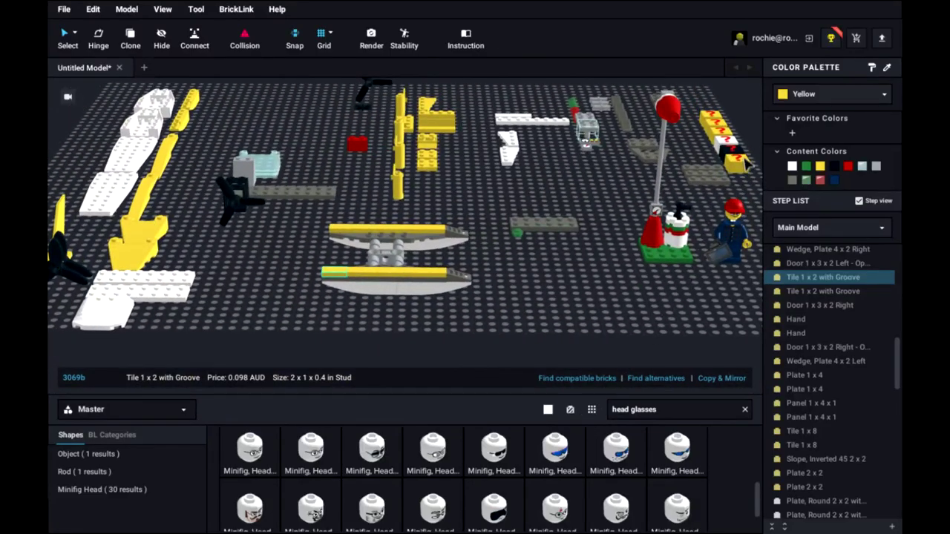
pyautogui.click(374, 252)
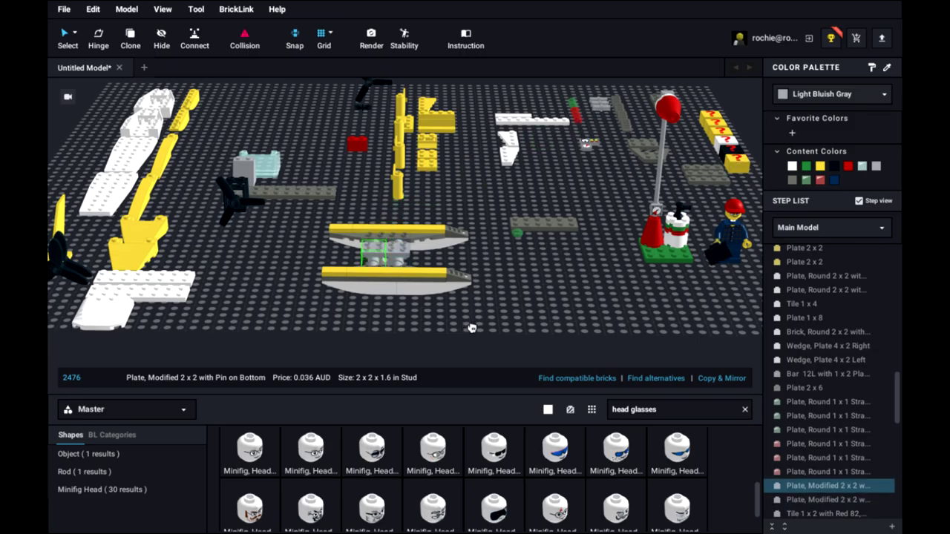
pyautogui.moveTo(544, 224); pyautogui.dragTo(404, 245)
# Step: Form the fuselage hull above the floats with two white 6 x 4 inverted wedges and put a yellow 2 x 2 plate inside
pyautogui.moveTo(142, 124); pyautogui.dragTo(397, 236)
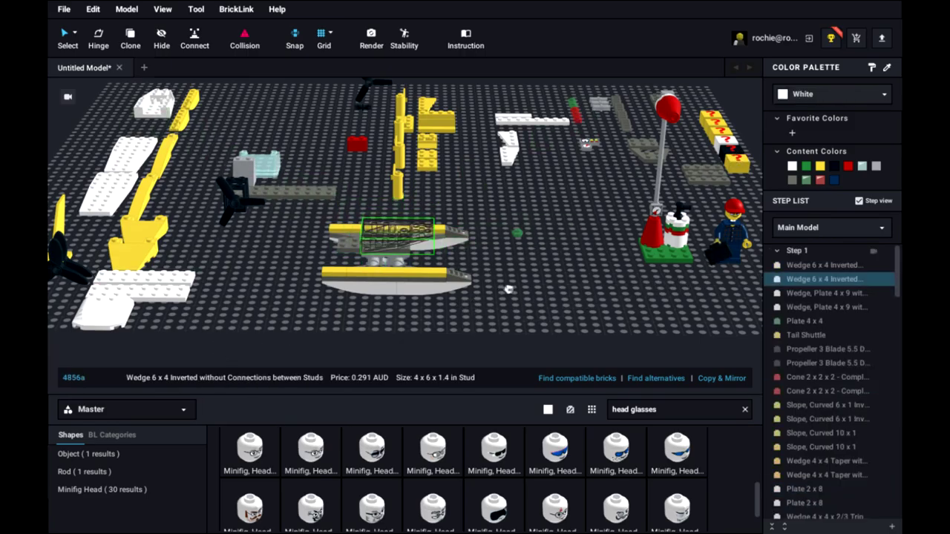
pyautogui.click(456, 292)
pyautogui.moveTo(427, 164); pyautogui.dragTo(397, 233)
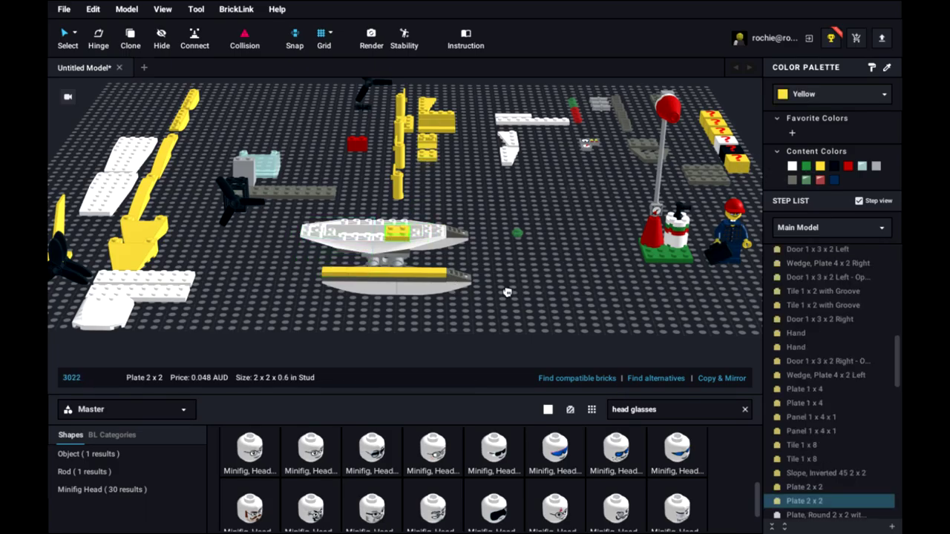
pyautogui.moveTo(504, 306); pyautogui.dragTo(859, 207, button='right')
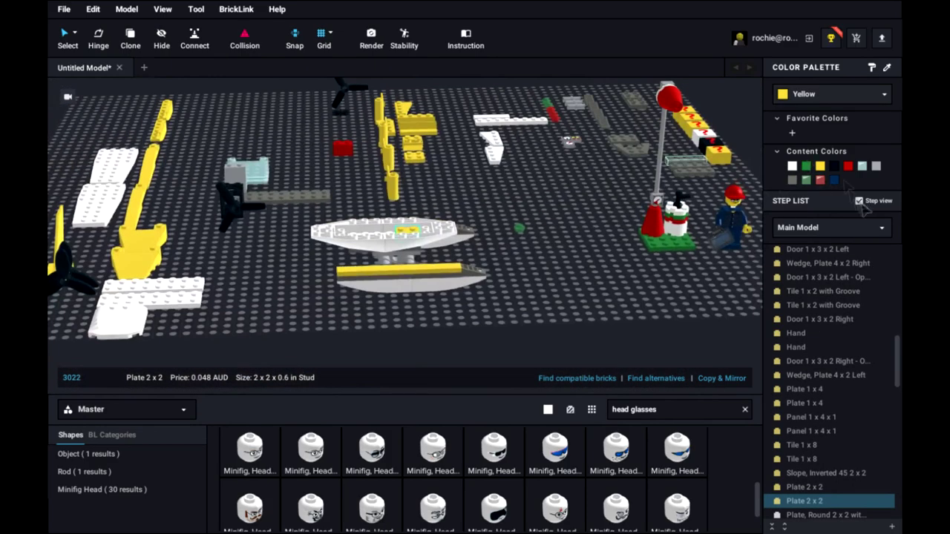
# Step: Cover the top of the white hull with the dark bluish gray 3 x 4 wedge plate and the remaining gray plates
pyautogui.moveTo(623, 139); pyautogui.dragTo(417, 230)
pyautogui.scroll(3, 512, 278)
pyautogui.moveTo(510, 278)
pyautogui.mouseDown()
pyautogui.moveTo(515, 307)
pyautogui.moveTo(508, 268)
pyautogui.mouseUp()
pyautogui.moveTo(599, 275); pyautogui.dragTo(622, 307, button='right')
pyautogui.scroll(-3, 622, 307)
pyautogui.moveTo(654, 121); pyautogui.dragTo(389, 318)
pyautogui.moveTo(713, 147); pyautogui.dragTo(380, 267)
# Step: Build the cockpit dashboard from the red 1 x 2 brick topped with the light bluish gray gauges tile
pyautogui.moveTo(345, 115); pyautogui.dragTo(377, 213)
pyautogui.moveTo(454, 331); pyautogui.dragTo(363, 296, button='right')
pyautogui.moveTo(289, 215); pyautogui.dragTo(275, 212)
pyautogui.moveTo(460, 327); pyautogui.dragTo(475, 356, button='right')
pyautogui.moveTo(608, 125); pyautogui.dragTo(355, 239)
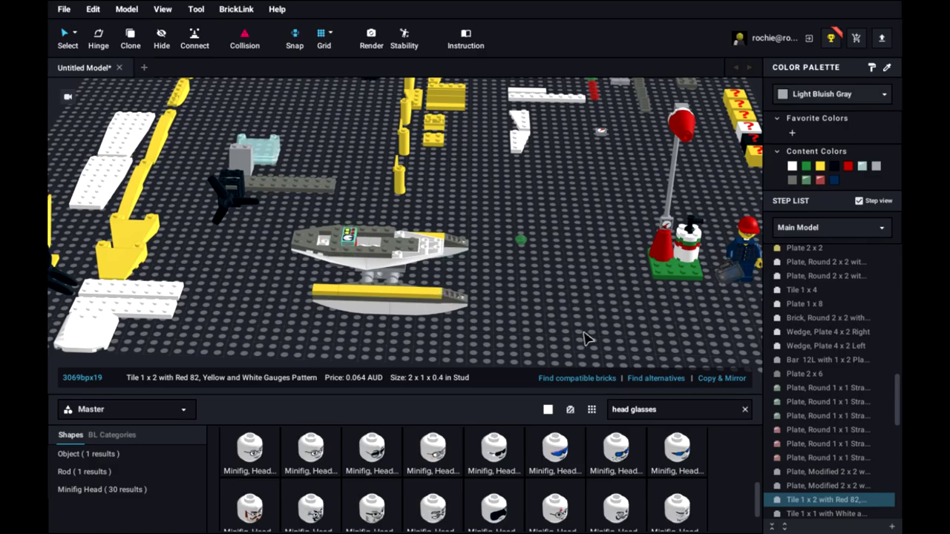
pyautogui.moveTo(587, 339); pyautogui.dragTo(626, 326, button='right')
# Step: Attach the yellow 4 x 4 taper wedge as the nose and a yellow 1 x 4 x 1 panel along each side of the cockpit
pyautogui.moveTo(178, 225); pyautogui.dragTo(338, 246)
pyautogui.moveTo(459, 326); pyautogui.dragTo(624, 334, button='right')
pyautogui.moveTo(445, 97); pyautogui.dragTo(496, 285)
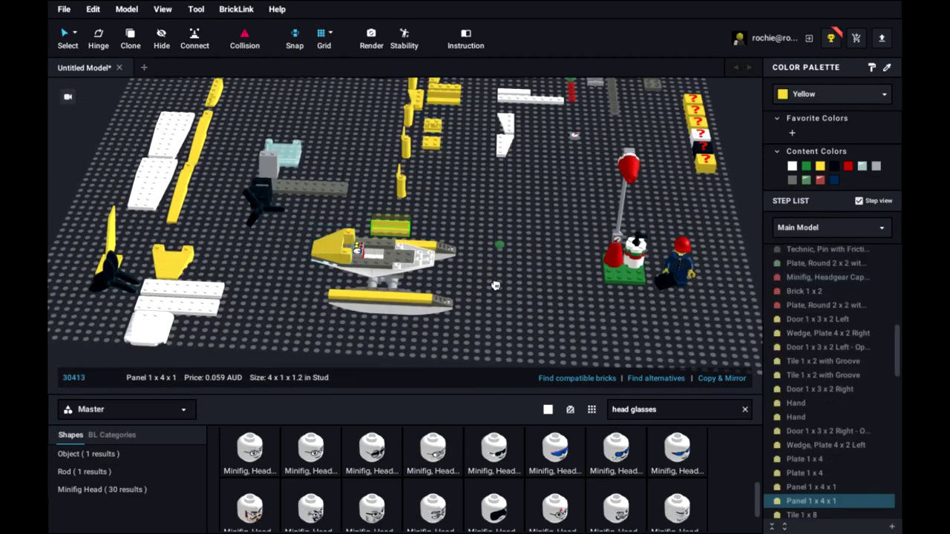
pyautogui.moveTo(444, 98); pyautogui.dragTo(362, 256)
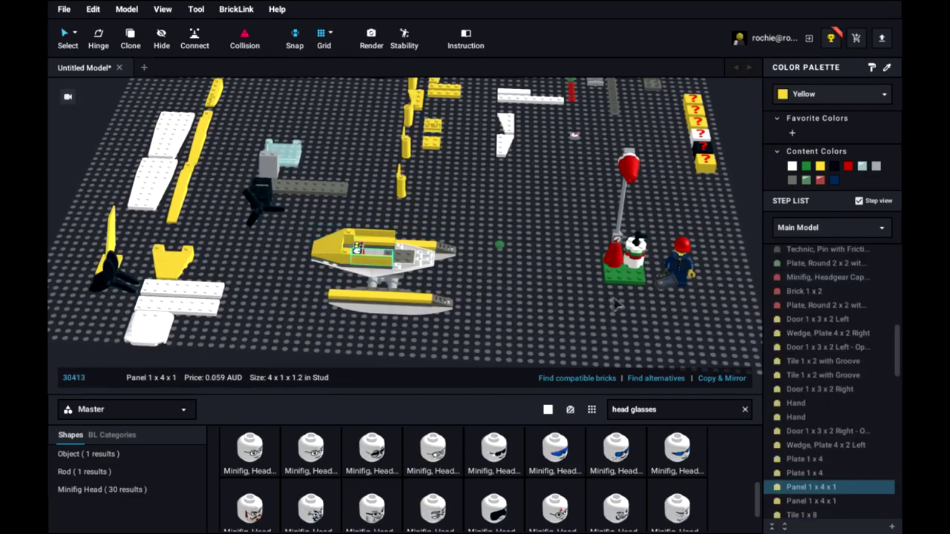
# Step: Add the light bluish gray 2 x 2 x 2 slope, black 1 x 2 x 2 windows and yellow 2 x 2 inverted slope behind the cockpit
pyautogui.moveTo(268, 164); pyautogui.dragTo(395, 242)
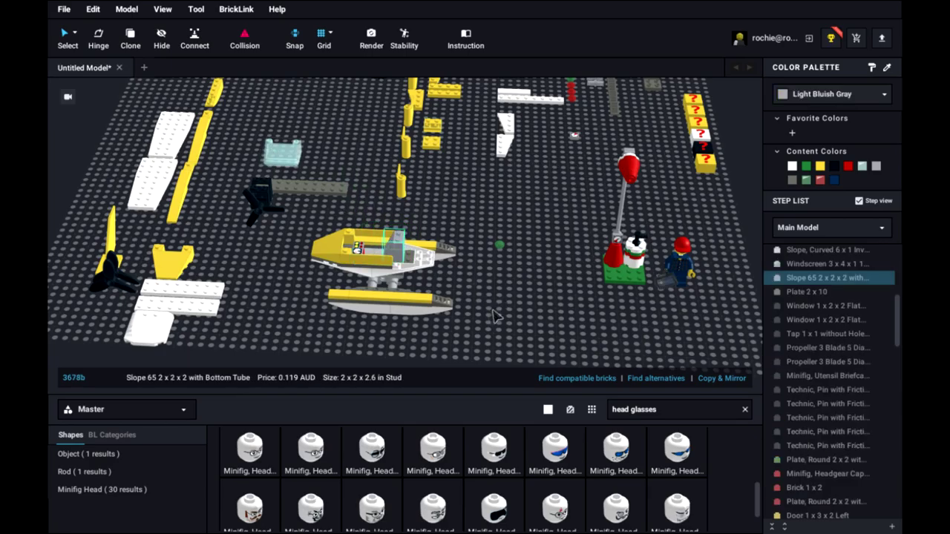
pyautogui.hotkey('ctrl', 'z')
pyautogui.hotkey('ctrl', 'z')
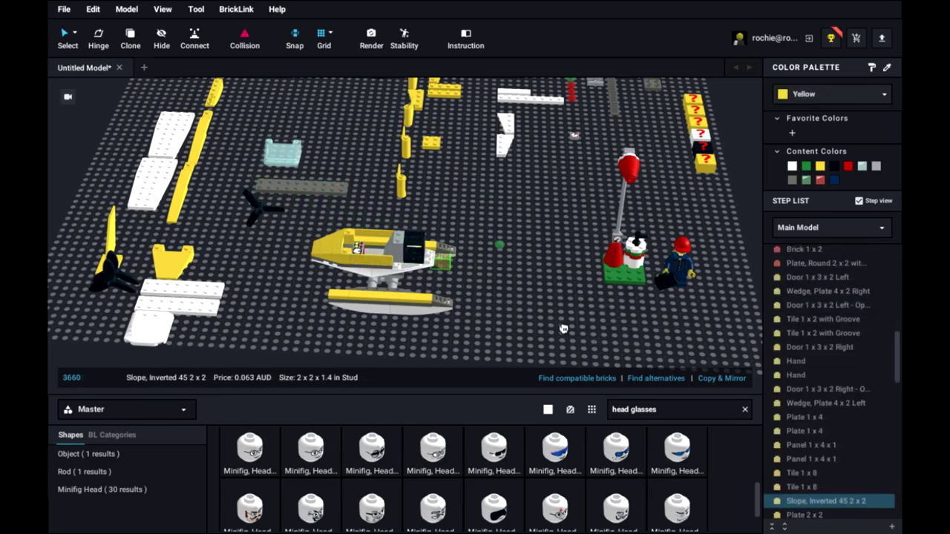
# Step: Extend the rear of the fuselage with two yellow 6 x 1 inverted curved slopes side by side
pyautogui.moveTo(215, 93); pyautogui.dragTo(458, 241)
pyautogui.moveTo(571, 305); pyautogui.dragTo(608, 297, button='right')
pyautogui.moveTo(192, 111); pyautogui.dragTo(479, 226)
pyautogui.moveTo(594, 289); pyautogui.dragTo(678, 339, button='right')
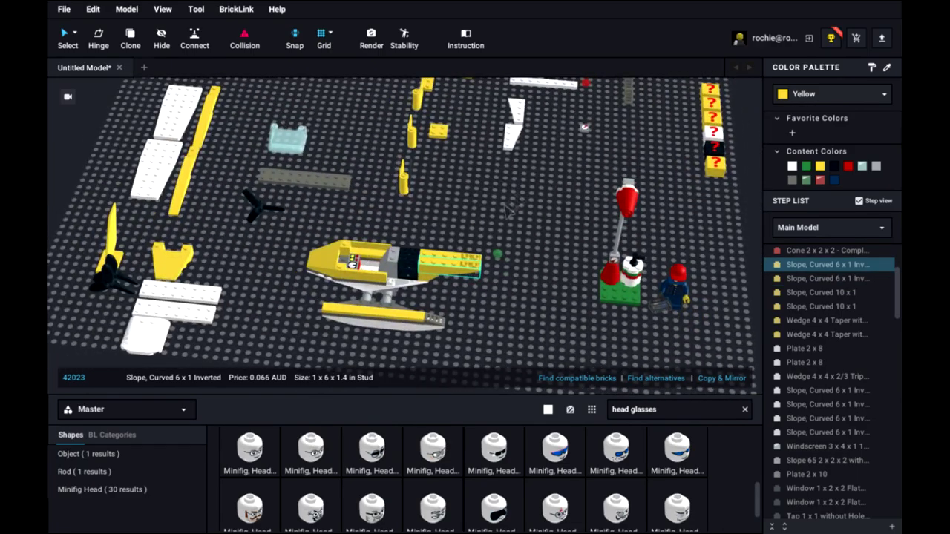
# Step: Fit a yellow 1 x 3 x 2 door on each side of the fuselage beside the black windows
pyautogui.moveTo(413, 182); pyautogui.dragTo(403, 247)
pyautogui.moveTo(659, 304); pyautogui.dragTo(392, 206, button='right')
pyautogui.moveTo(462, 296); pyautogui.dragTo(586, 319, button='right')
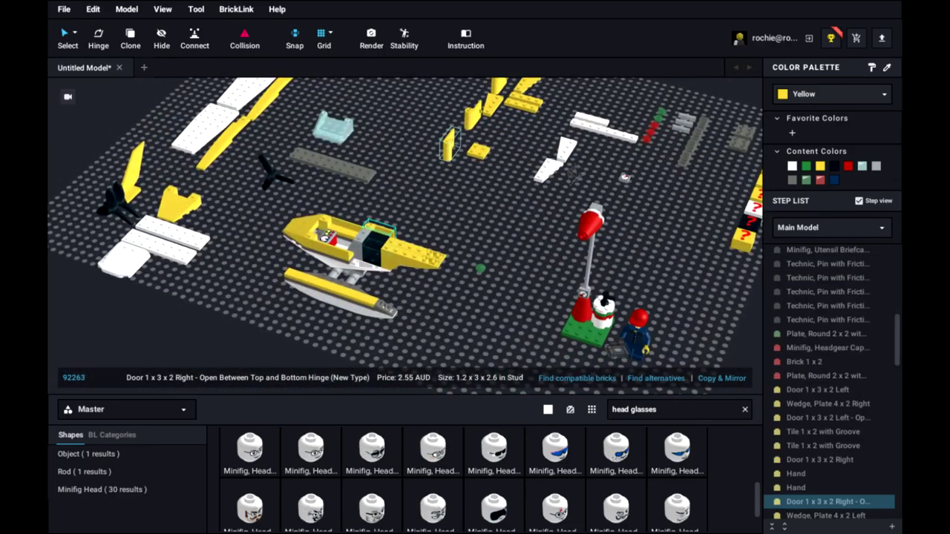
pyautogui.moveTo(454, 108); pyautogui.dragTo(378, 258)
pyautogui.moveTo(558, 354); pyautogui.dragTo(580, 351, button='right')
# Step: Try the white 1 x 4 tile and a white 2 x 8 plate crosswise on top of the fuselage behind the cockpit
pyautogui.moveTo(522, 89); pyautogui.dragTo(400, 240)
pyautogui.scroll(-3, 665, 236)
pyautogui.moveTo(218, 278); pyautogui.dragTo(403, 247)
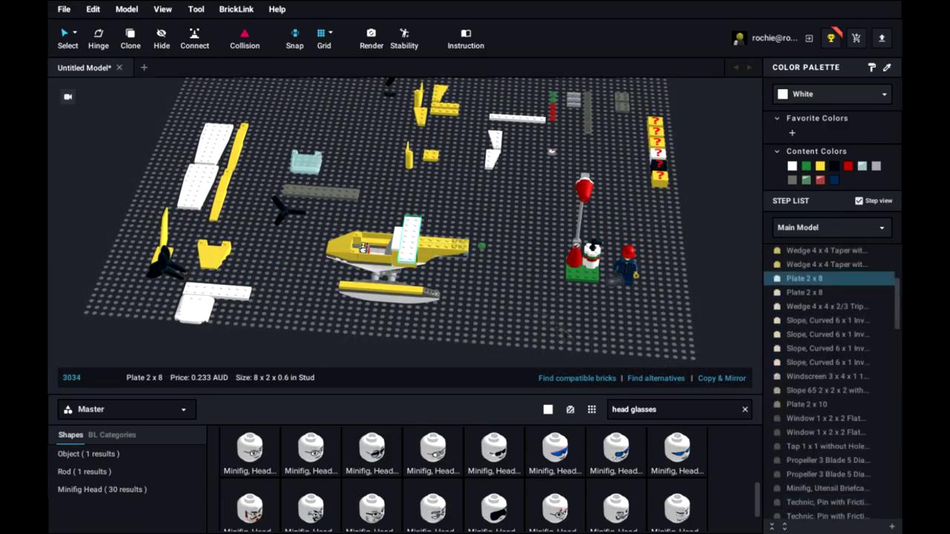
pyautogui.moveTo(563, 328); pyautogui.dragTo(583, 334, button='right')
# Step: Fit the trans-light-blue 3 x 4 windscreen at the front of the cockpit
pyautogui.scroll(3, 583, 334)
pyautogui.moveTo(205, 179); pyautogui.dragTo(401, 251)
pyautogui.moveTo(727, 187); pyautogui.dragTo(692, 318, button='right')
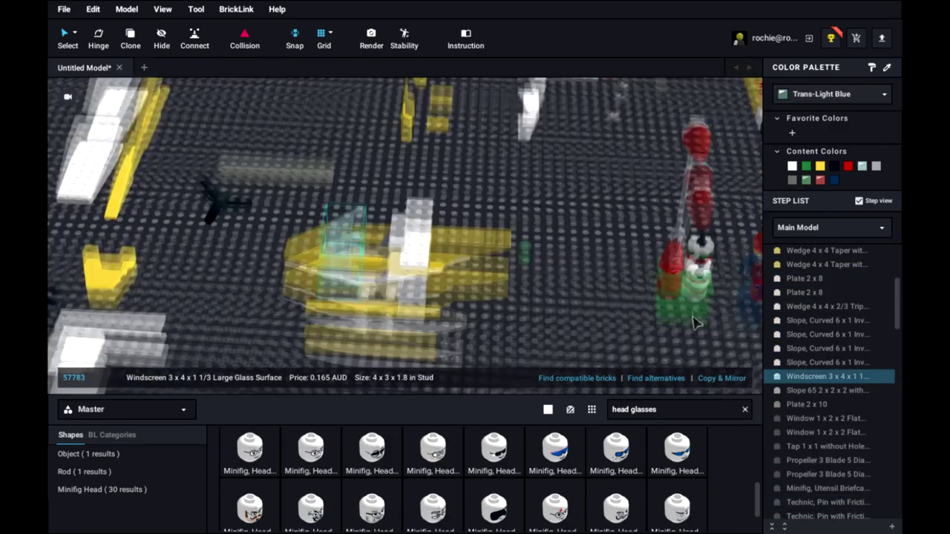
# Step: Try the dark bluish gray 2 x 10 plate on the tail directly behind the white 2 x 8 plate
pyautogui.hotkey('ctrl', 'z')
pyautogui.hotkey('ctrl', 'z')
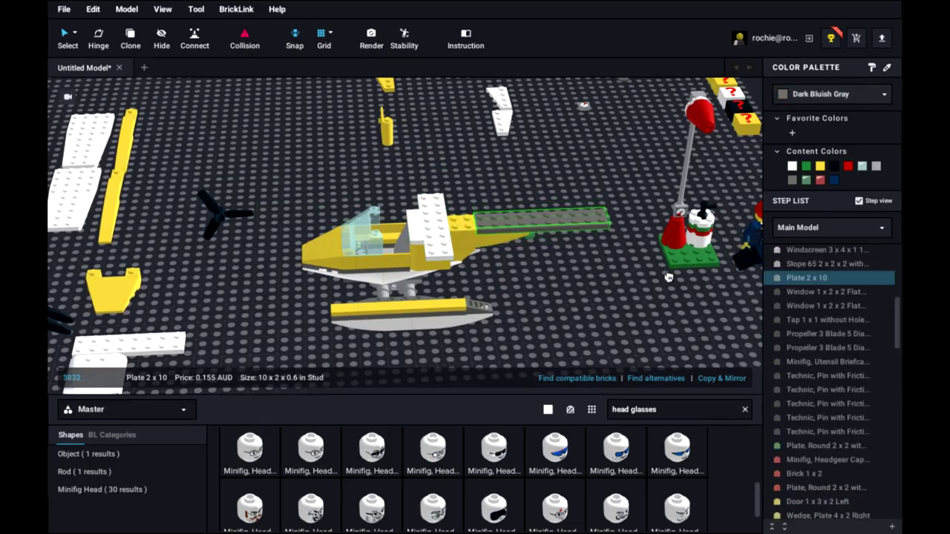
pyautogui.hotkey('ctrl', 'z')
pyautogui.hotkey('ctrl', 'z')
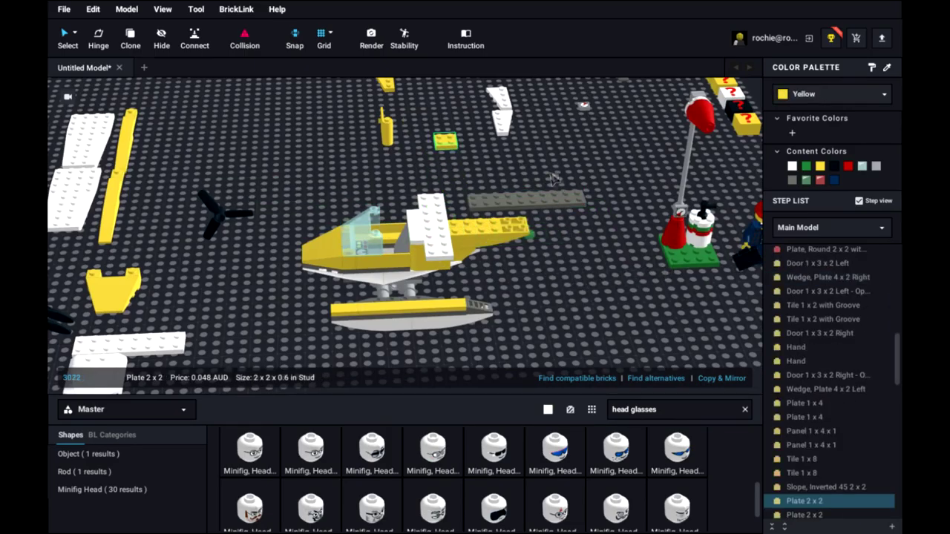
pyautogui.moveTo(552, 197); pyautogui.dragTo(547, 221)
pyautogui.moveTo(746, 256); pyautogui.dragTo(639, 352, button='right')
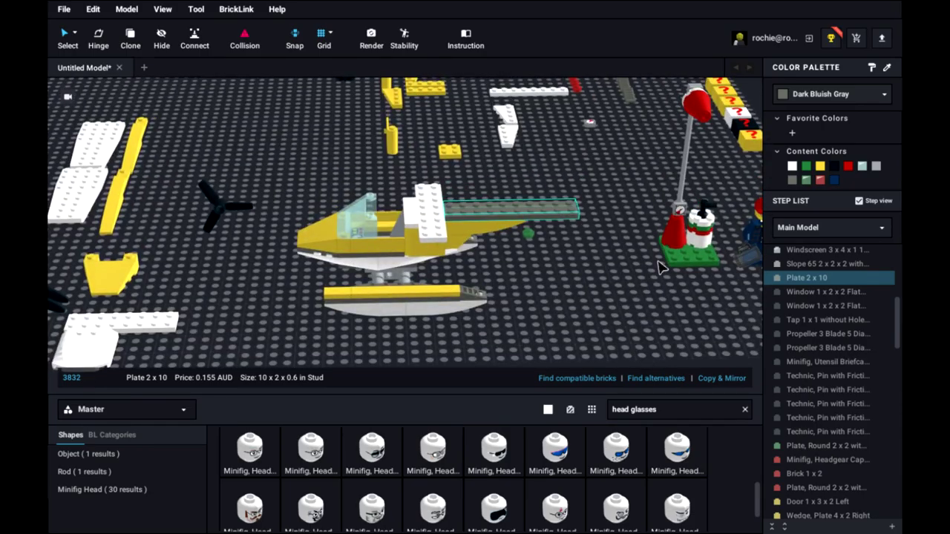
# Step: Take the gray 2 x 10 plate, white 2 x 8 plate and white 1 x 4 tile back off the fuselage
pyautogui.hotkey('ctrl', 'z')
pyautogui.hotkey('ctrl', 'z')
pyautogui.hotkey('ctrl', 'z')
pyautogui.hotkey('ctrl', 'z')
pyautogui.hotkey('ctrl', 'z')
pyautogui.hotkey('ctrl', 'z')
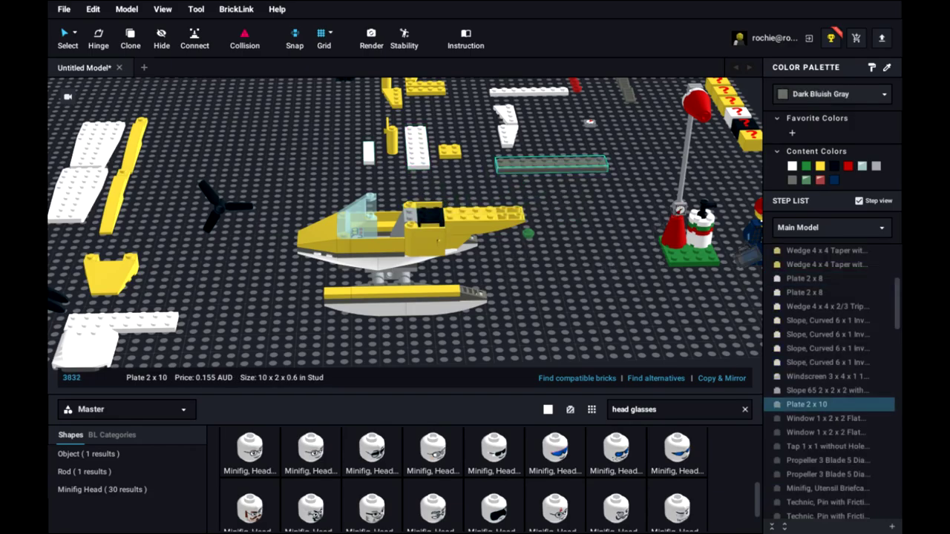
# Step: Place the right and left yellow 4 x 2 wedge plates on top of the fuselage over the doors and windows
pyautogui.hotkey('ctrl', 'z')
pyautogui.scroll(-3, 532, 268)
pyautogui.hotkey('ctrl', 'z')
pyautogui.hotkey('ctrl', 'z')
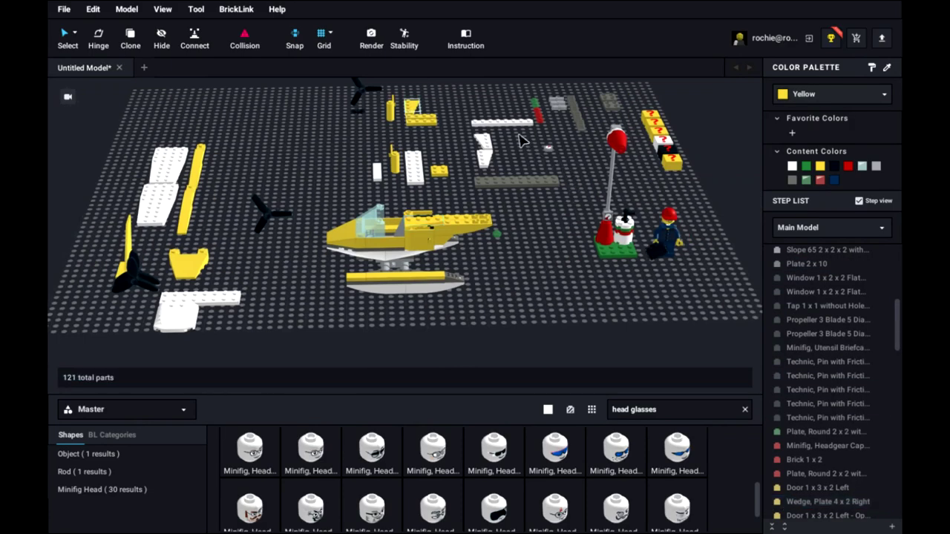
pyautogui.scroll(3, 550, 261)
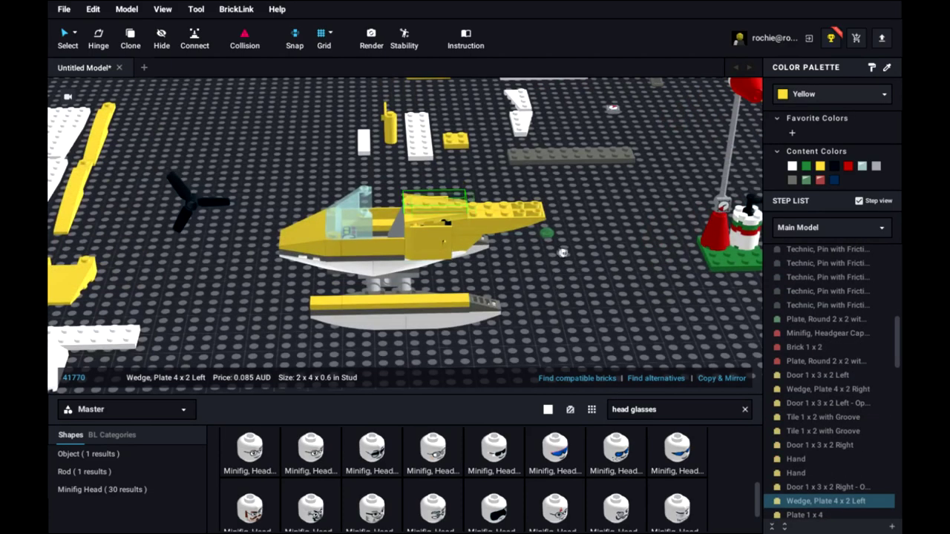
pyautogui.moveTo(563, 253)
pyautogui.mouseDown(button='right')
pyautogui.moveTo(731, 260)
pyautogui.moveTo(567, 260)
pyautogui.mouseUp(button='right')
# Step: Attach the gray 2 x 10 plate behind the yellow wedge plates and the white 1 x 4 tile across the front of them
pyautogui.hotkey('ctrl', 'z')
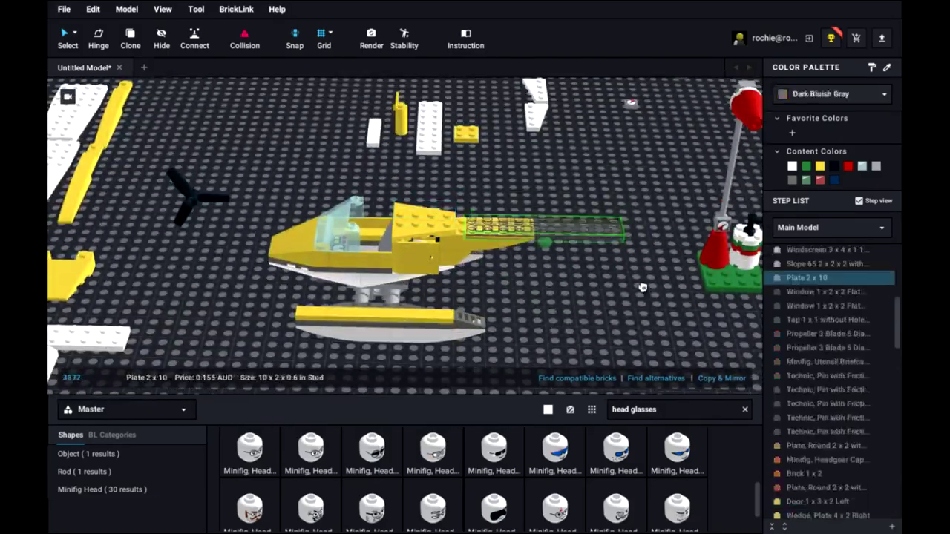
pyautogui.hotkey('ctrl', 'y')
pyautogui.hotkey('ctrl', 'y')
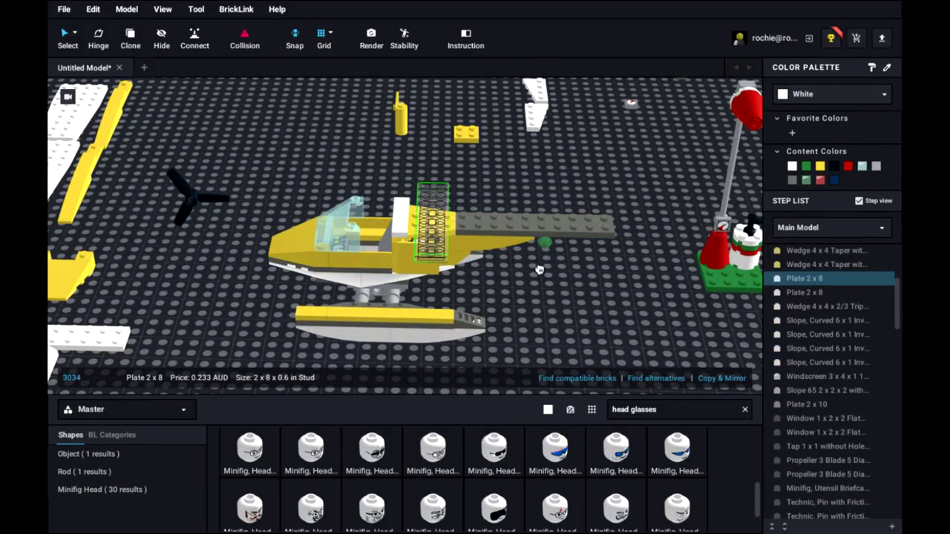
# Step: Move the white 2 x 8 plate off the fuselage onto the baseplate
pyautogui.scroll(4, 442, 249)
pyautogui.moveTo(441, 241); pyautogui.dragTo(549, 233)
pyautogui.scroll(3, 549, 234)
pyautogui.moveTo(648, 164); pyautogui.dragTo(695, 243, button='right')
pyautogui.moveTo(695, 243); pyautogui.dragTo(704, 177)
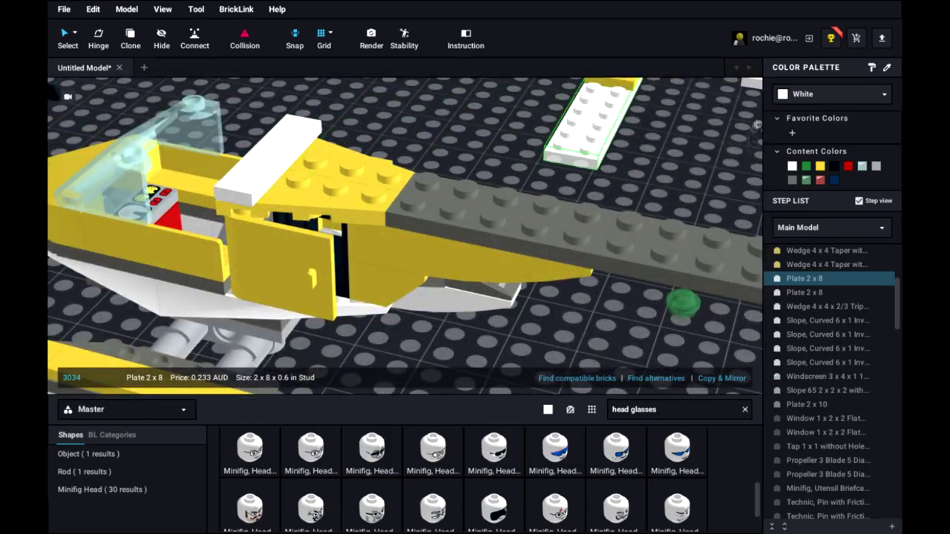
pyautogui.scroll(-3, 594, 200)
# Step: Place the yellow 2 x 2 plate over the joint between the yellow wedge plates and the gray 2 x 10 plate
pyautogui.moveTo(579, 200); pyautogui.dragTo(498, 231)
pyautogui.hotkey('ctrl', 'y')
pyautogui.hotkey('ctrl', 'y')
pyautogui.scroll(3, 394, 253)
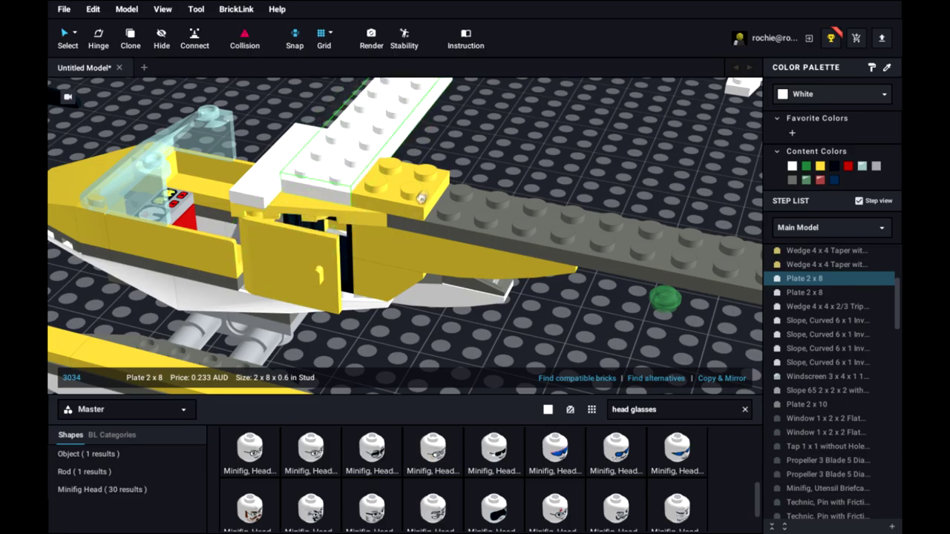
# Step: Reposition the white 2 x 8 plate crosswise on the yellow wedge plates, between the white tile and the yellow 2 x 2 plate
pyautogui.scroll(-3, 453, 222)
pyautogui.hotkey('ctrl', 'z')
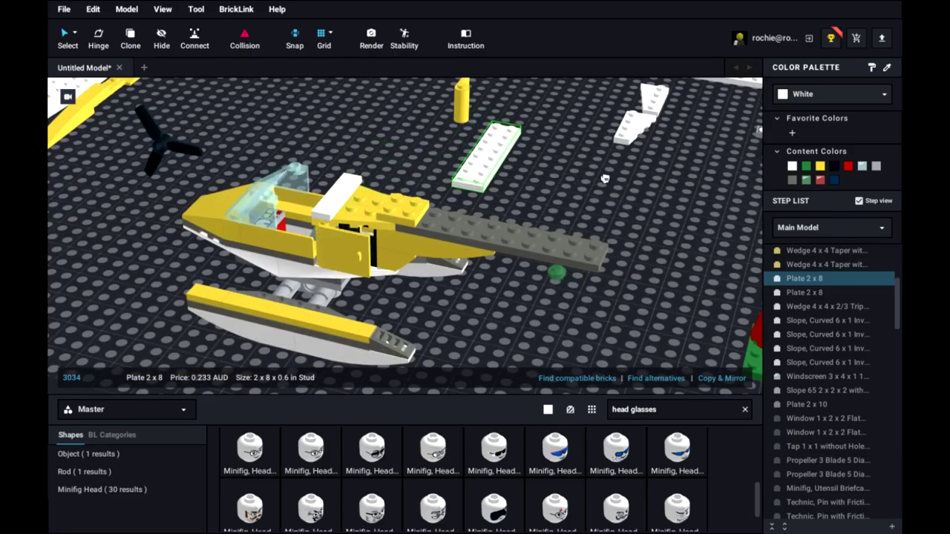
pyautogui.moveTo(503, 308); pyautogui.dragTo(525, 315, button='right')
pyautogui.hotkey('ctrl', 'z')
pyautogui.hotkey('ctrl', 'z')
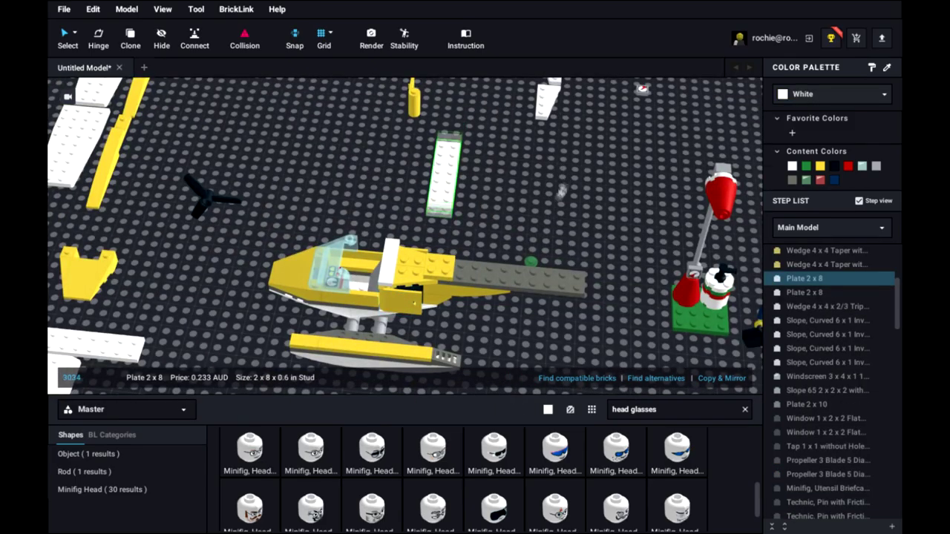
pyautogui.moveTo(626, 263); pyautogui.dragTo(625, 307, button='right')
# Step: Fit the two yellow 10 x 1 curved slopes along the tail and the white 4 x 4 triple curved wedge above the cockpit
pyautogui.hotkey('ctrl', 'z')
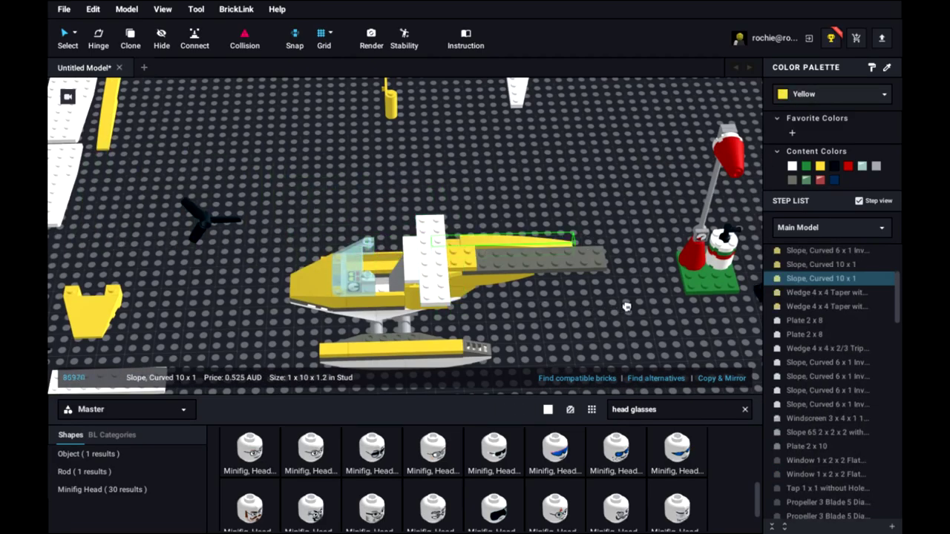
pyautogui.hotkey('ctrl', 'z')
pyautogui.hotkey('ctrl', 'z')
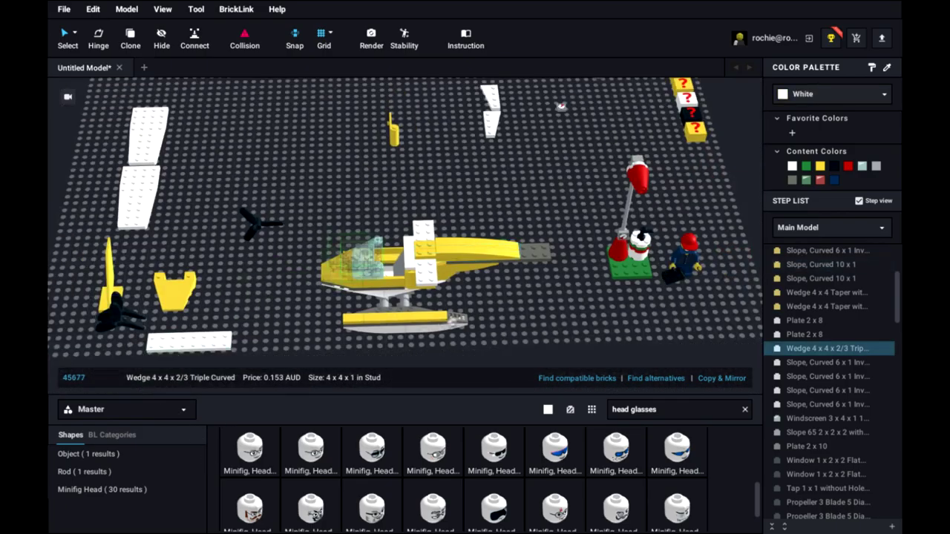
# Step: Attach the two white 4 x 9 wedge plates as wings and place a trans-red 1 x 1 round plate on the wing
pyautogui.hotkey('ctrl', 'z')
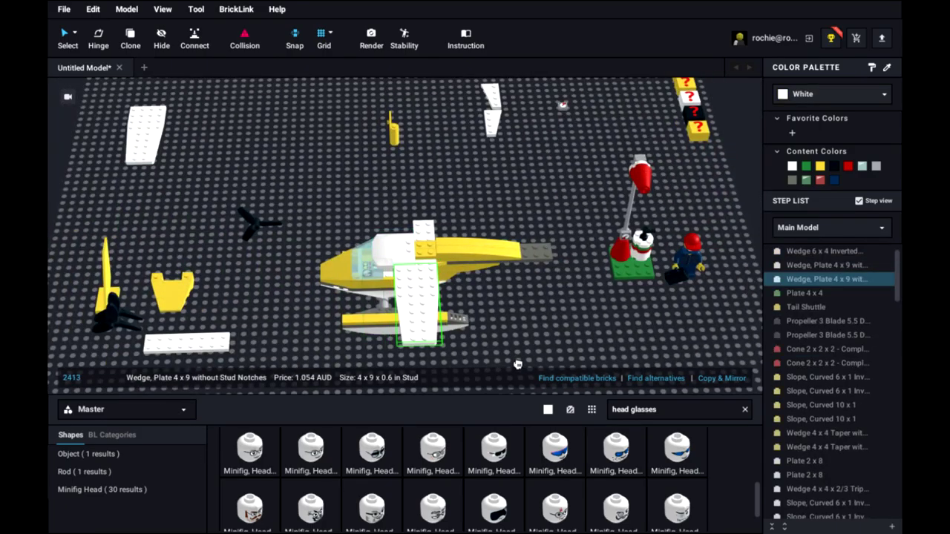
pyautogui.hotkey('ctrl', 'z')
pyautogui.scroll(-2, 490, 275)
pyautogui.hotkey('ctrl', 'z')
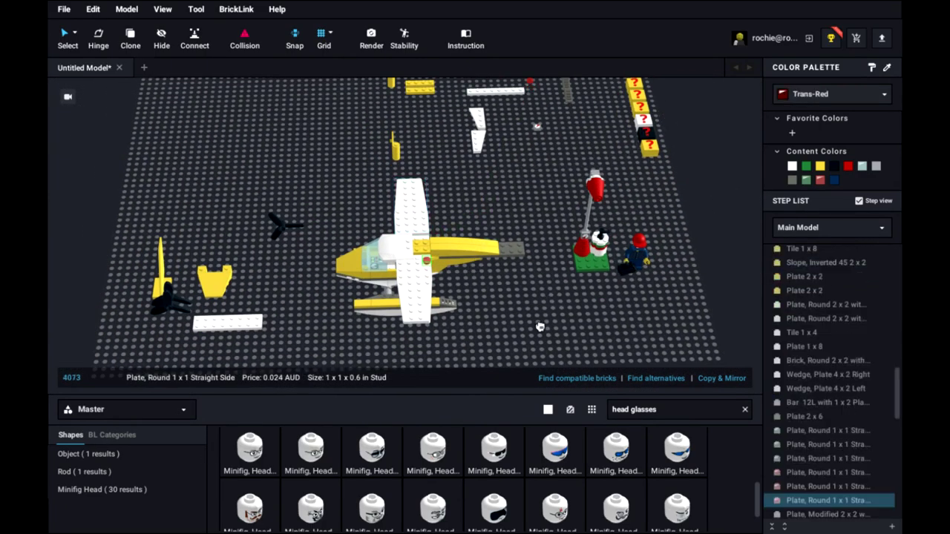
# Step: Place trans-green and trans-red 1 x 1 round plates at the wing centre and wingtips, and cover the centre with the white 2 x 8 plate
pyautogui.scroll(2, 542, 328)
pyautogui.scroll(-2, 546, 334)
pyautogui.hotkey('ctrl', 'z')
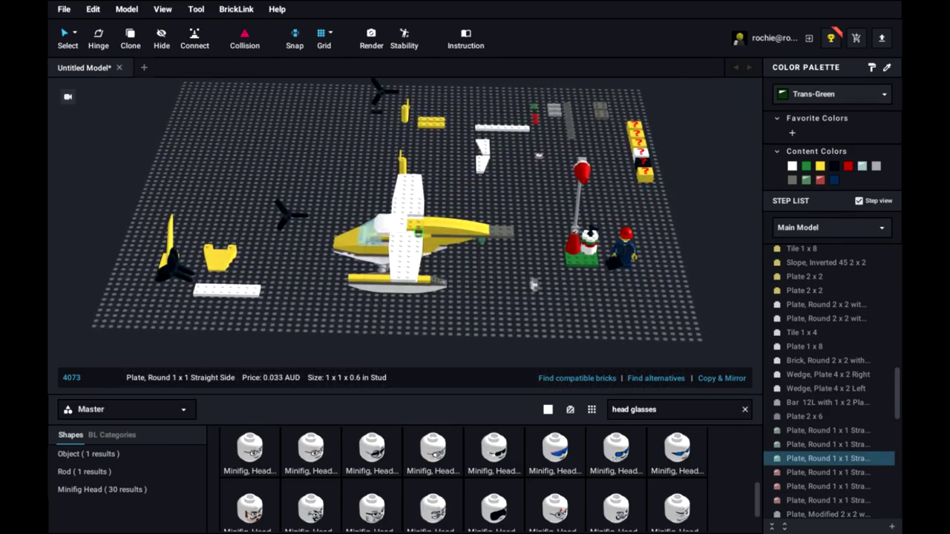
pyautogui.hotkey('ctrl', 'z')
pyautogui.hotkey('ctrl', 'z')
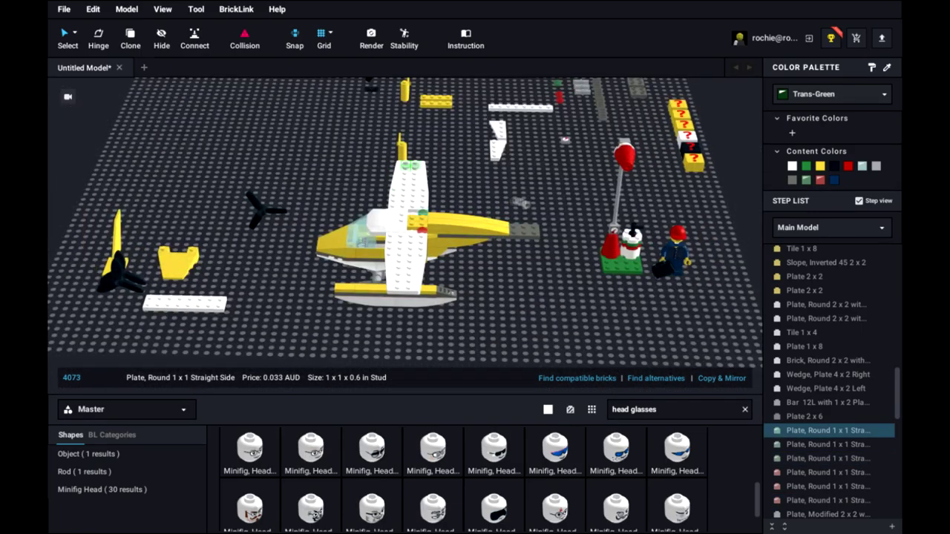
pyautogui.hotkey('ctrl', 'y')
pyautogui.hotkey('ctrl', 'y')
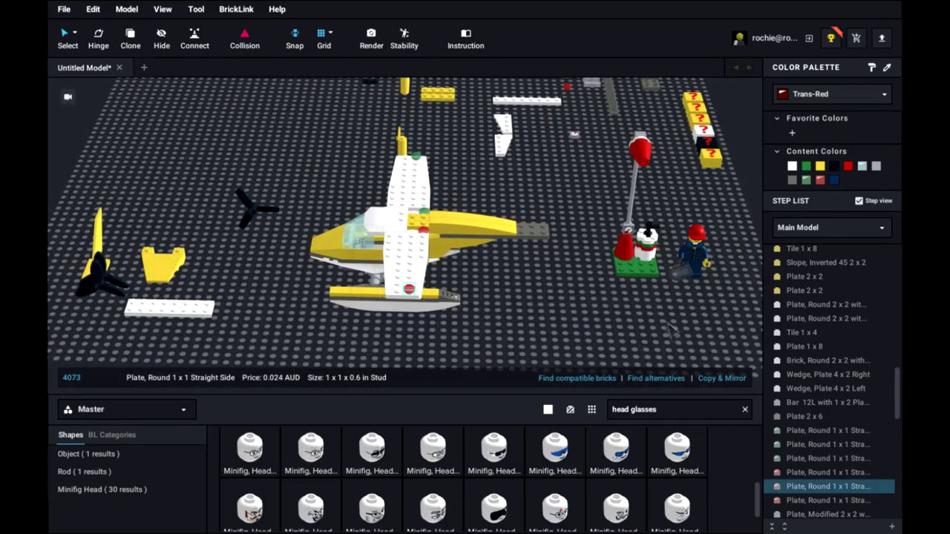
pyautogui.moveTo(169, 307); pyautogui.dragTo(418, 225)
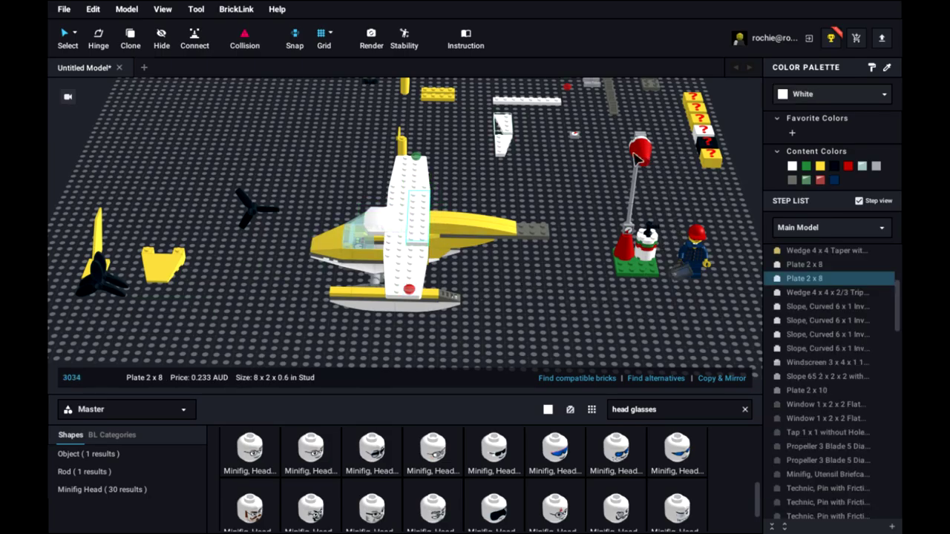
# Step: Build the seaplane's horizontal tail from the white 4 x 2 left and right wedge plates and the white 1 x 8 plate
pyautogui.hotkey('ctrl', 'y')
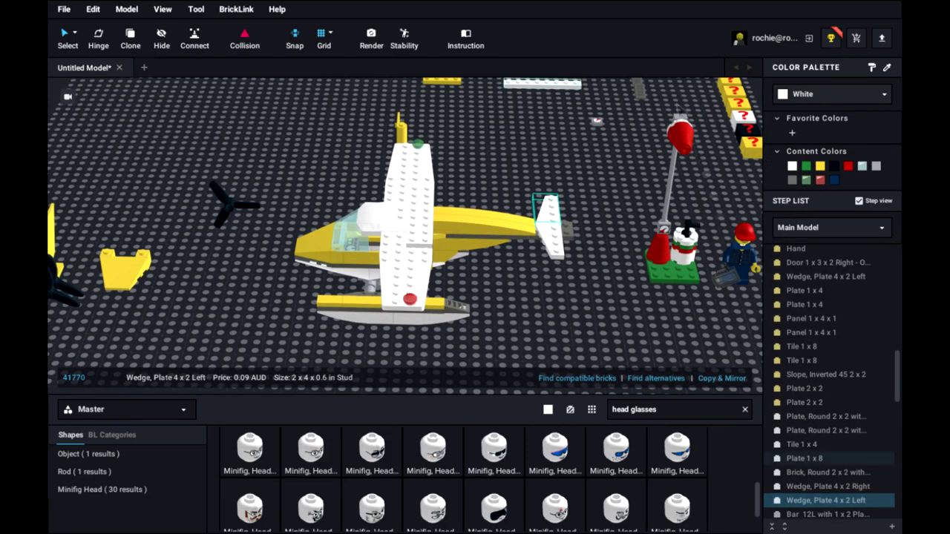
pyautogui.hotkey('ctrl', 'y')
pyautogui.hotkey('ctrl', 'y')
pyautogui.hotkey('ctrl', 'y')
pyautogui.hotkey('ctrl', 'y')
# Step: Fit the dark bluish gray 2 x 1 slopes with 4 slots on top of both wings
pyautogui.hotkey('ctrl', 'y')
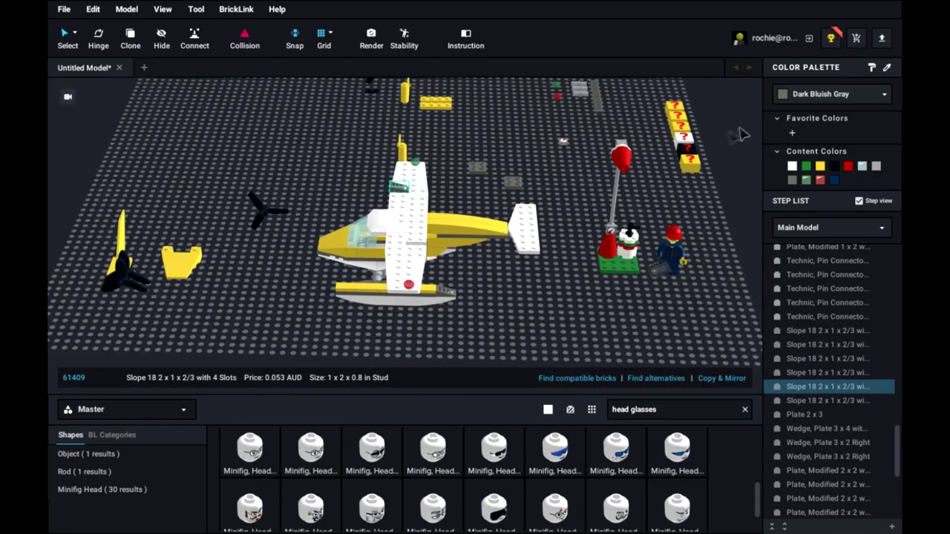
pyautogui.hotkey('ctrl', 'z')
pyautogui.hotkey('ctrl', 'z')
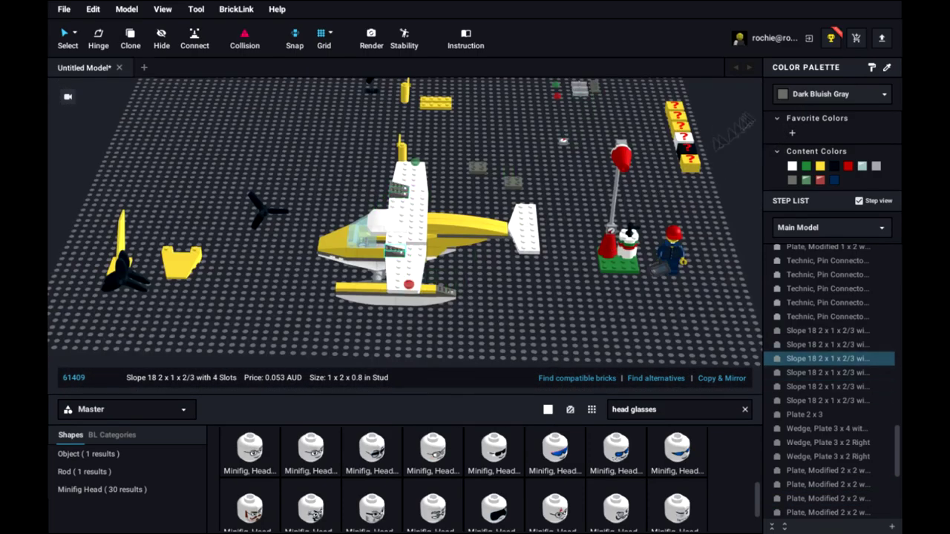
# Step: Mount the 2 x 2 plates with pin hole and the black propellers on the wings, and fit the yellow Tail Shuttle on the tail
pyautogui.hotkey('ctrl', 'z')
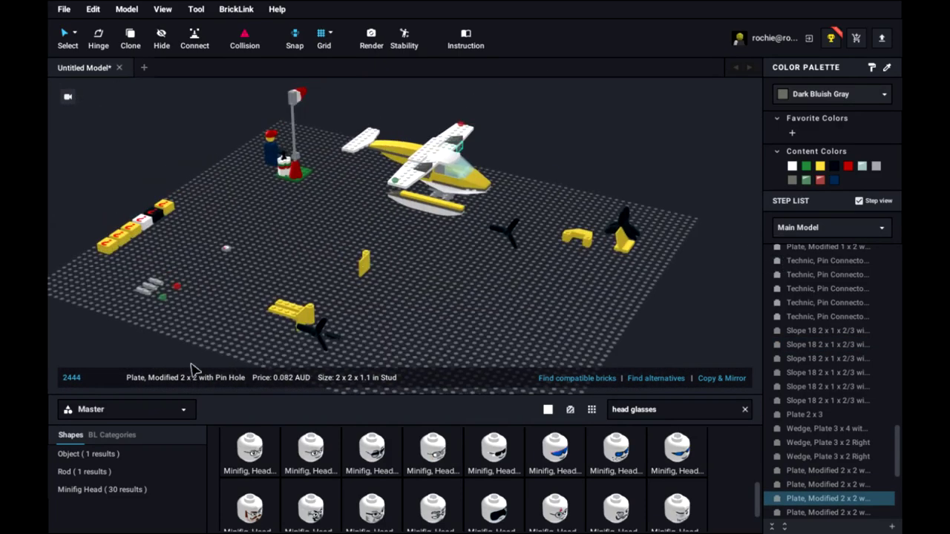
pyautogui.moveTo(191, 363); pyautogui.dragTo(573, 187)
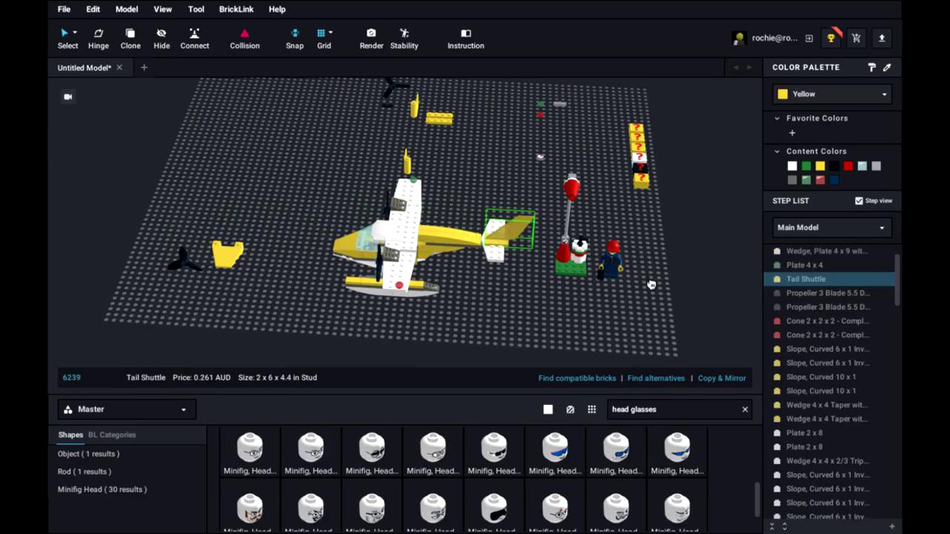
pyautogui.scroll(3, 646, 286)
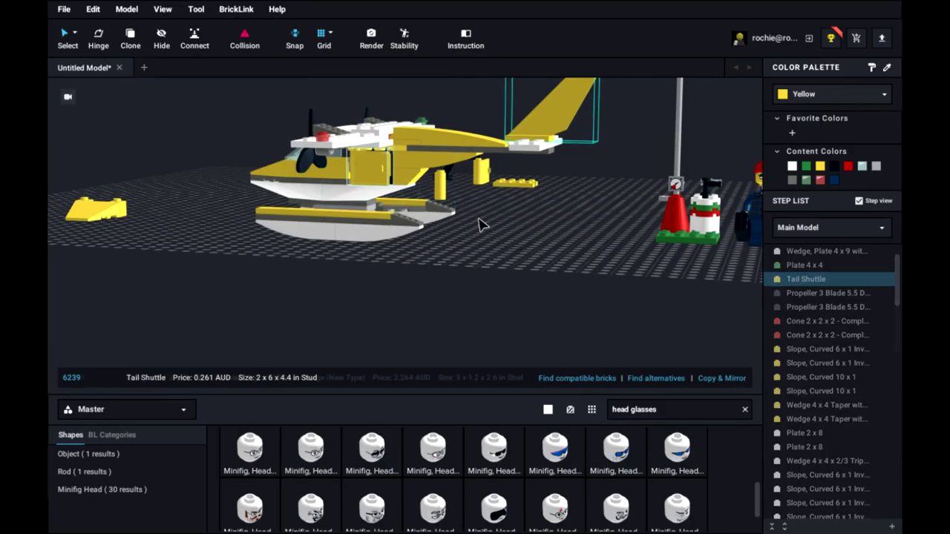
# Step: Select the whole seaplane, rotate it so its nose faces the front edge, and move it to the back left of the grid
pyautogui.click(369, 168)
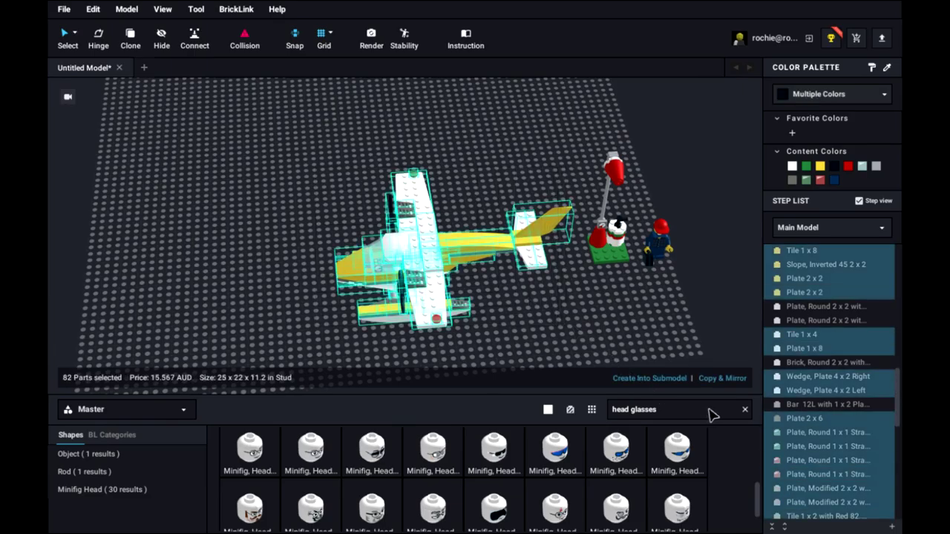
pyautogui.press('Left')
pyautogui.press('Right')
pyautogui.press('Right')
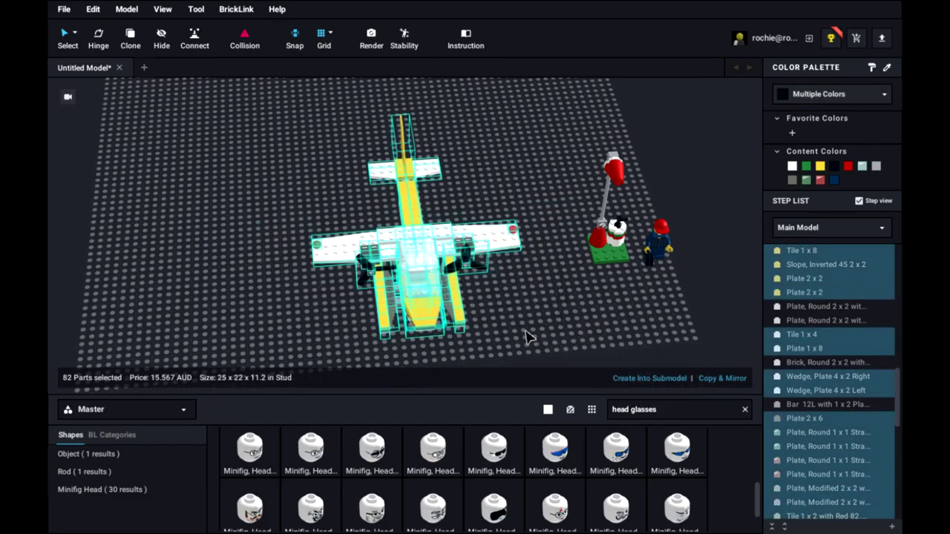
pyautogui.moveTo(526, 337); pyautogui.dragTo(314, 179)
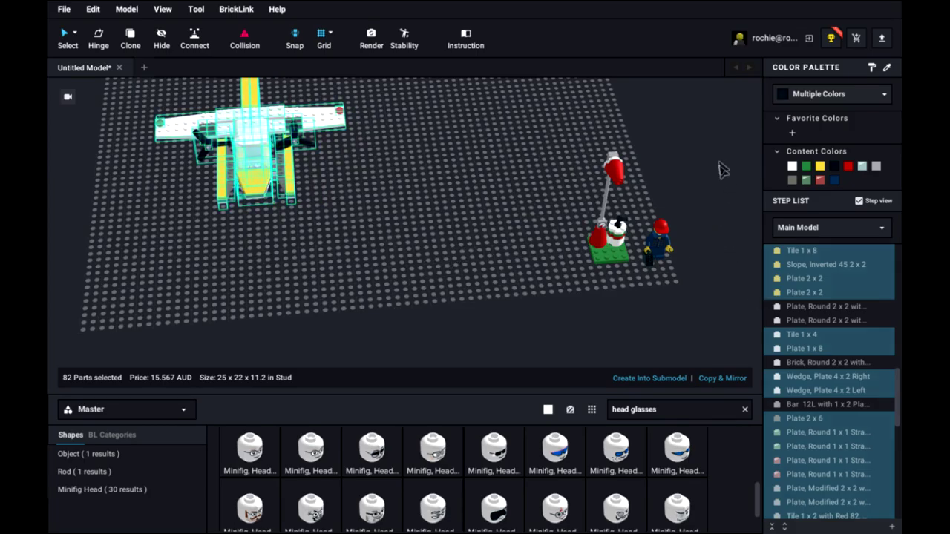
# Step: Move the windsock and fuel stand beside the wingtip with the green light, and the minifigure beside the float on the other side
pyautogui.click(785, 404)
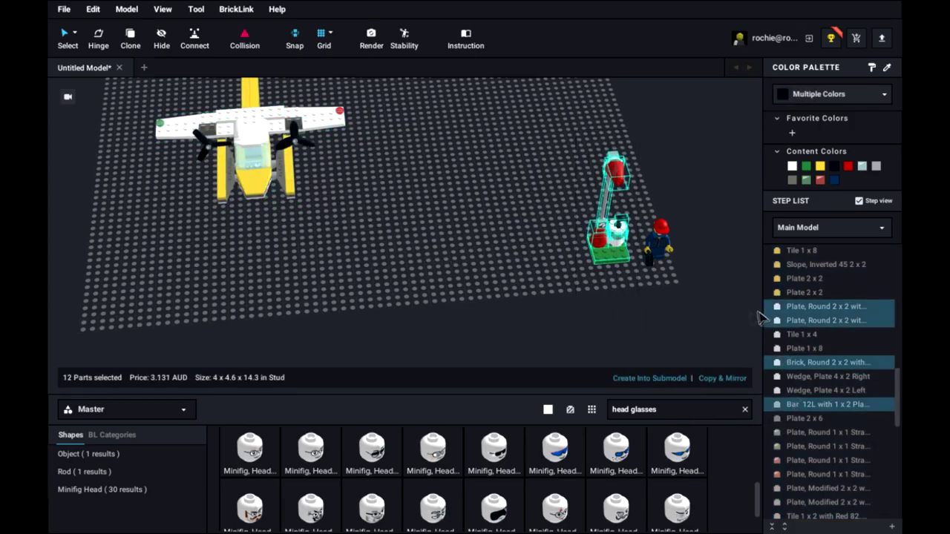
pyautogui.moveTo(612, 249); pyautogui.dragTo(175, 174)
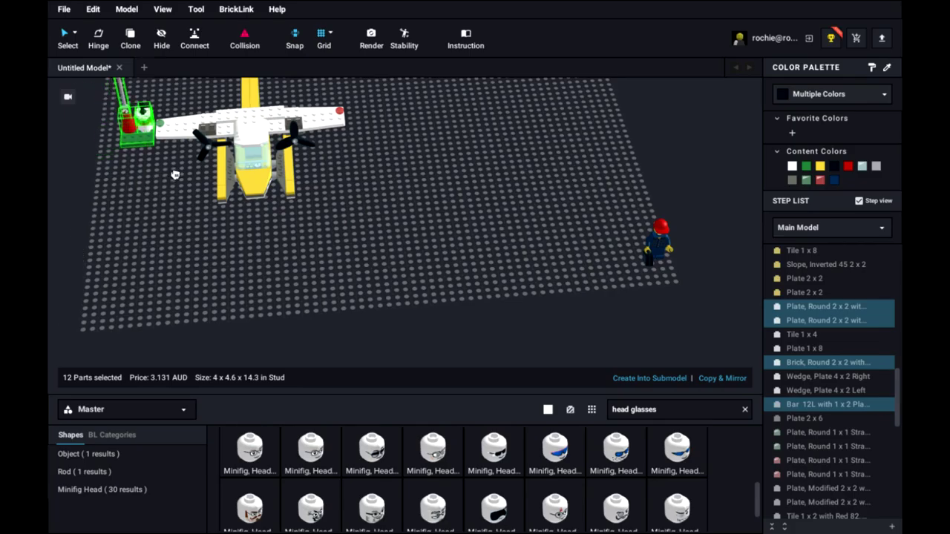
pyautogui.moveTo(586, 209); pyautogui.dragTo(920, 373)
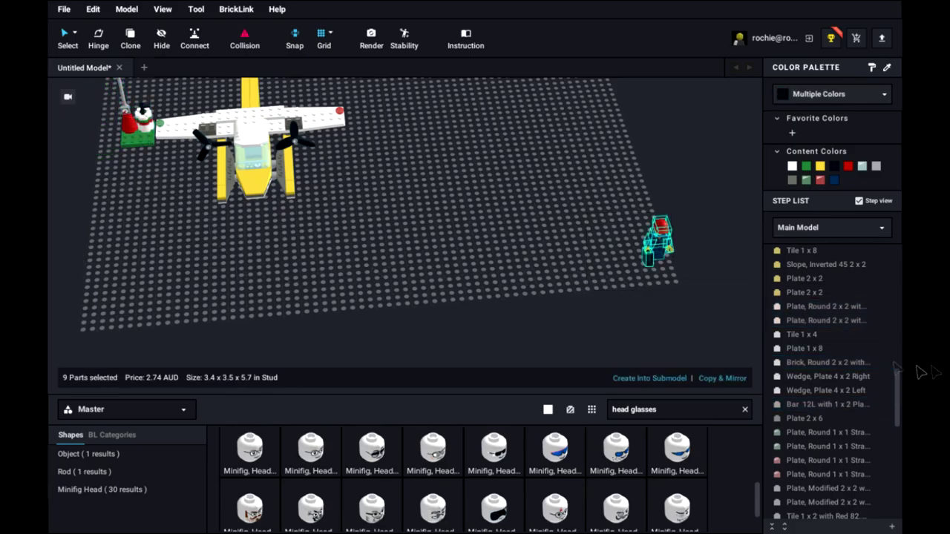
pyautogui.moveTo(658, 244); pyautogui.dragTo(433, 229)
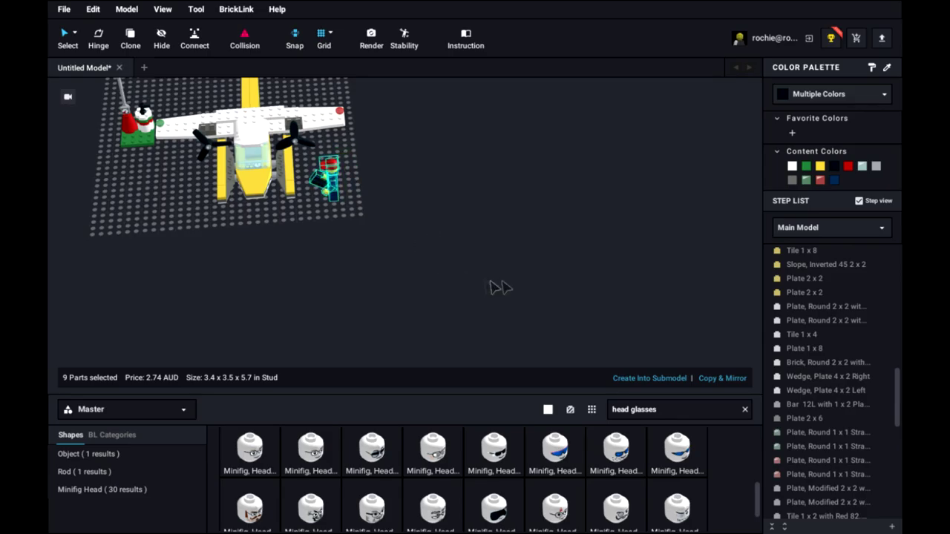
pyautogui.moveTo(491, 283); pyautogui.dragTo(487, 237, button='right')
pyautogui.scroll(5, 527, 282)
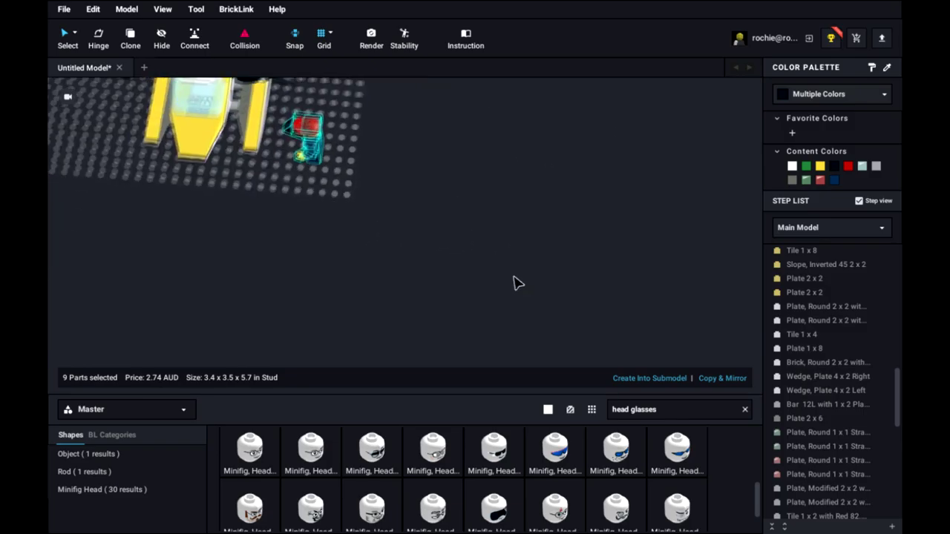